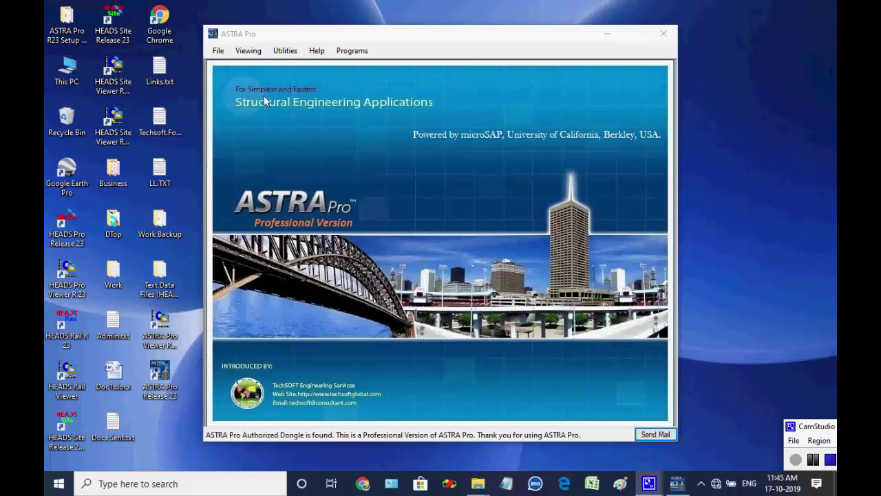
# Step: Confirm C:\Users\Techsoft\Desktop\Work as the working folder
pyautogui.click(218, 52)
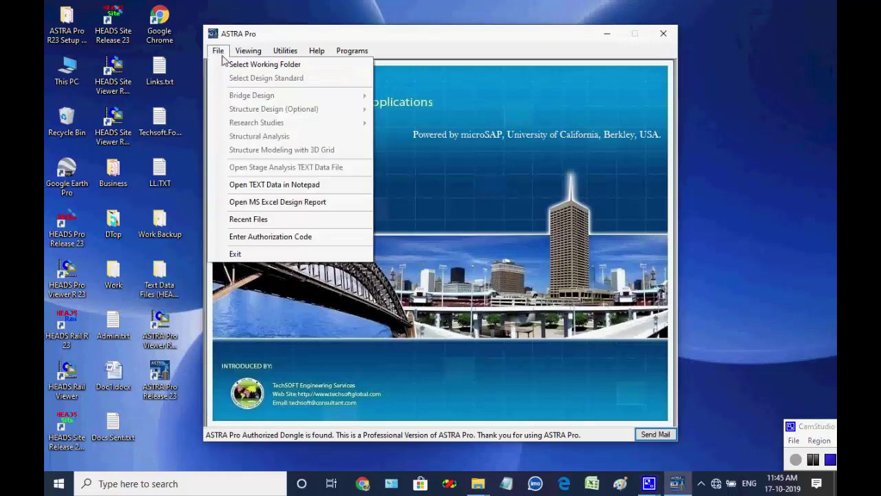
pyautogui.click(244, 66)
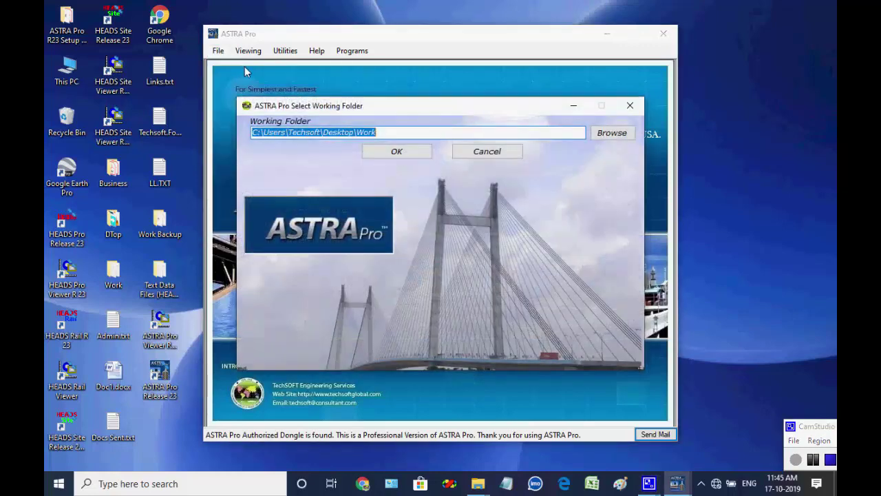
pyautogui.click(386, 135)
pyautogui.moveTo(377, 135); pyautogui.dragTo(322, 133)
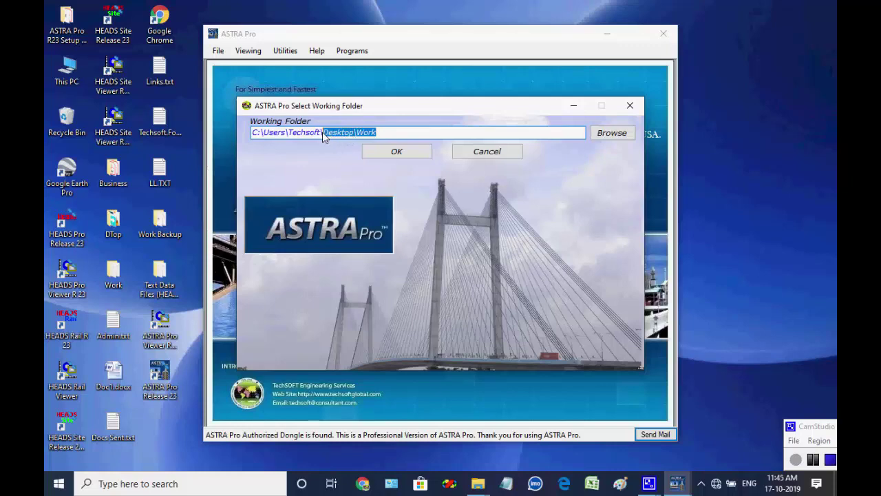
pyautogui.click(379, 135)
pyautogui.click(397, 151)
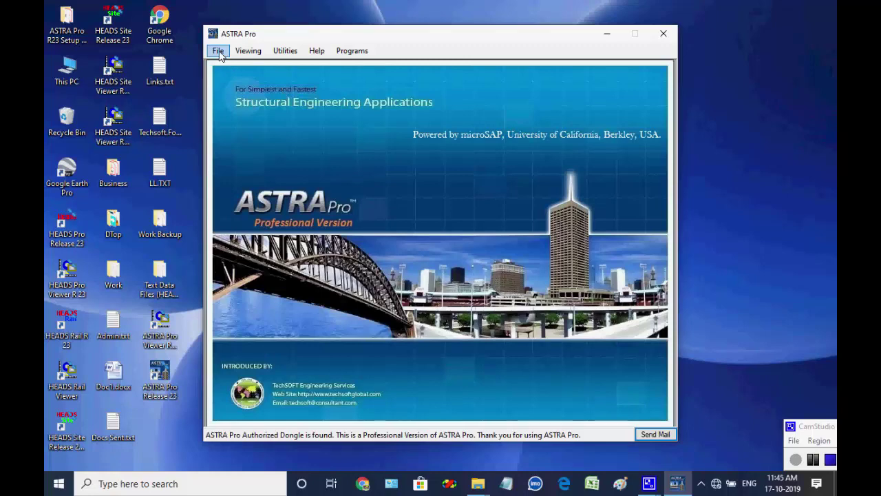
# Step: Open Structural Analysis and create a new text-data analysis project named DESIGN JOB #01
pyautogui.click(218, 52)
pyautogui.click(301, 137)
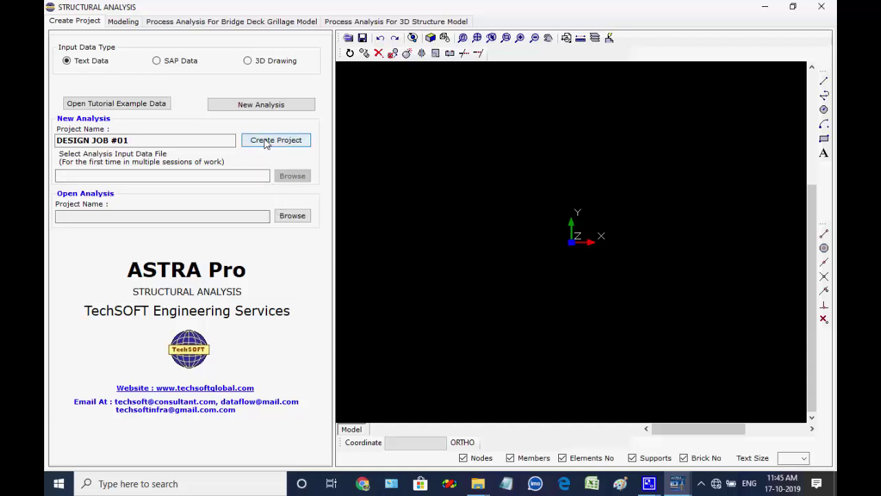
pyautogui.moveTo(138, 144); pyautogui.dragTo(57, 145)
pyautogui.click(160, 142)
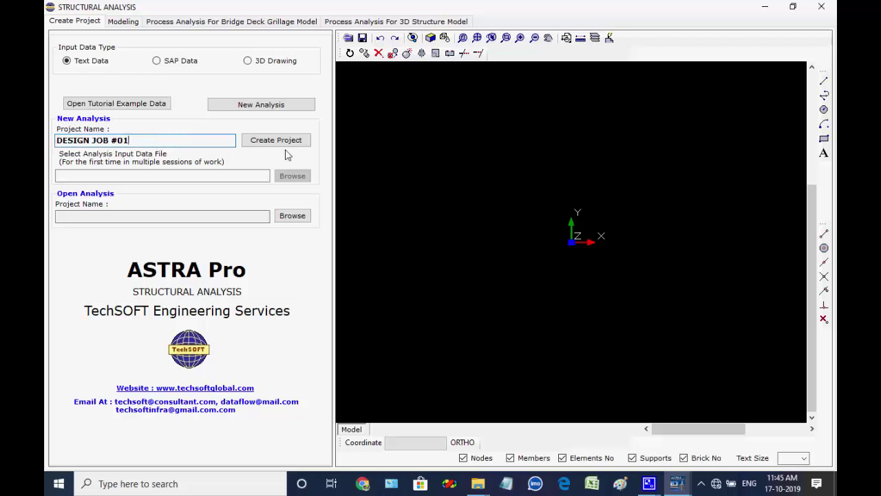
pyautogui.click(268, 141)
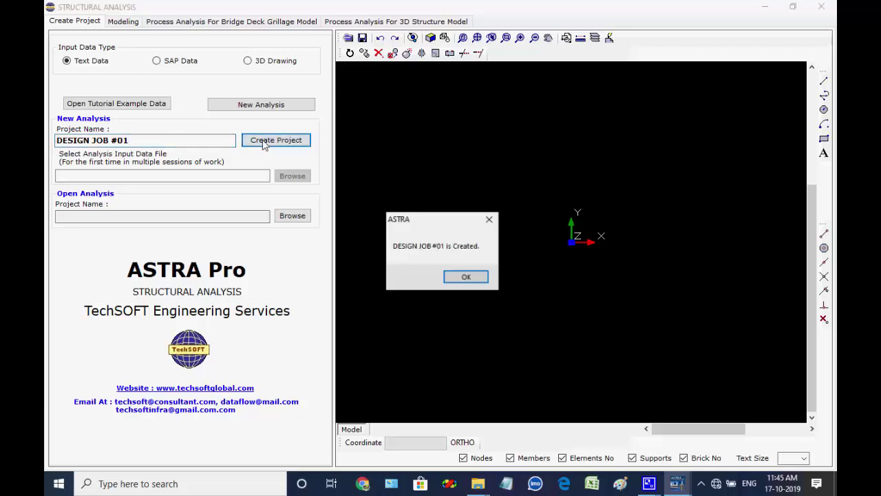
pyautogui.click(465, 276)
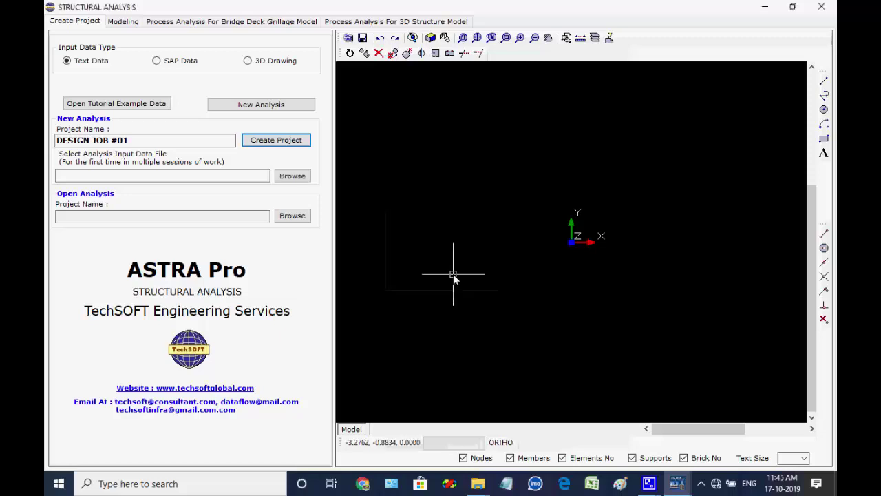
# Step: Open bridge deck grillage modeling, keeping the SPACE structure type, MTON mass unit and METRES length unit
pyautogui.click(124, 21)
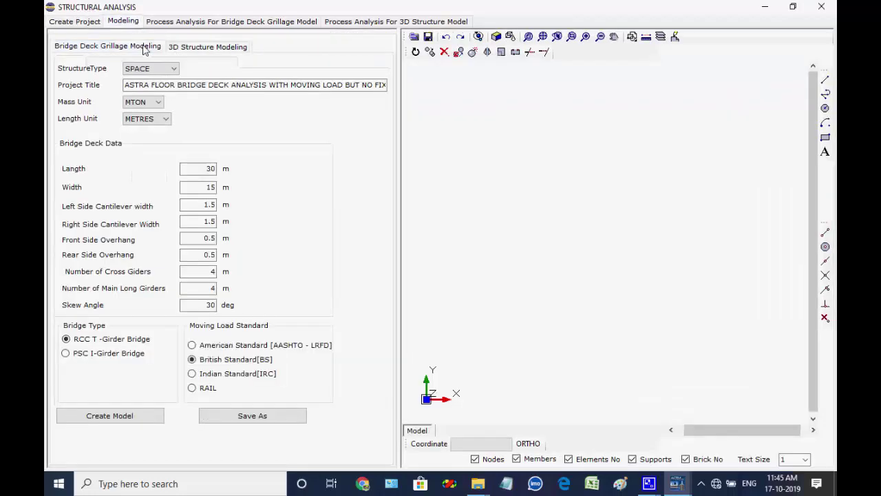
pyautogui.click(175, 72)
pyautogui.click(175, 71)
pyautogui.click(201, 90)
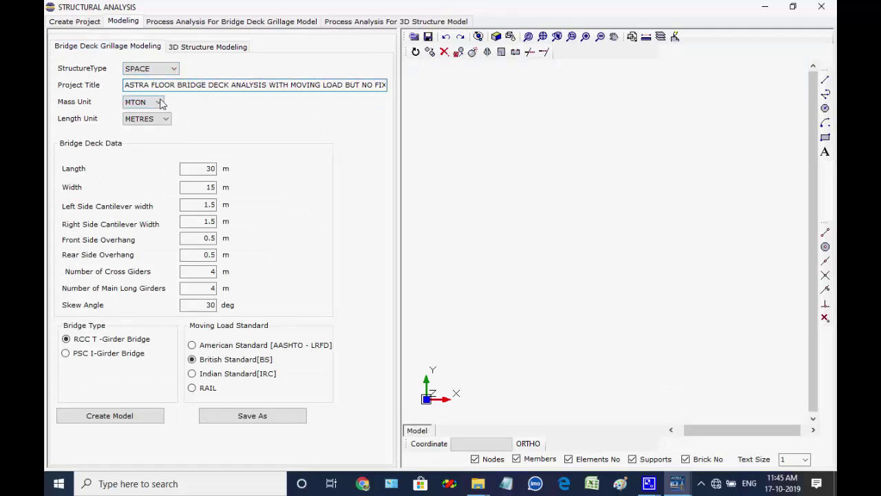
pyautogui.click(159, 103)
pyautogui.click(159, 103)
pyautogui.click(166, 118)
pyautogui.click(166, 119)
# Step: Set the bridge deck length to 26.52 m and its width to 12 m
pyautogui.doubleClick(208, 170)
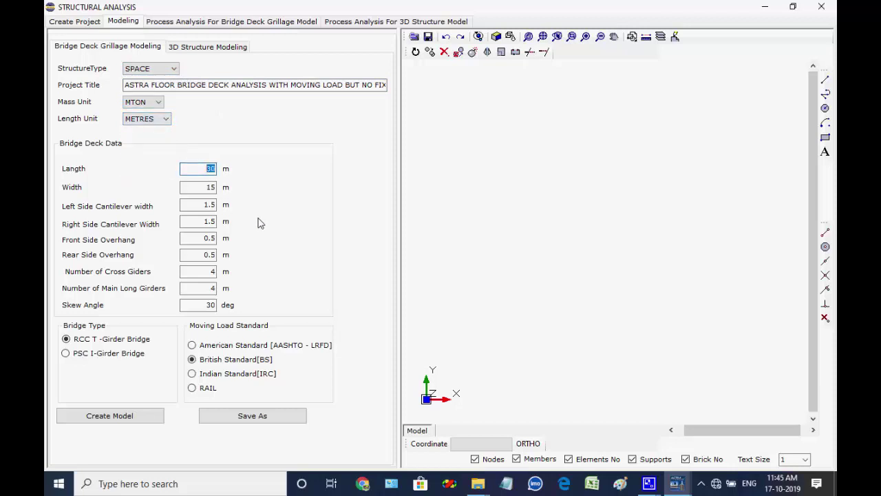
pyautogui.write('26.52')
pyautogui.doubleClick(204, 189)
pyautogui.doubleClick(204, 191)
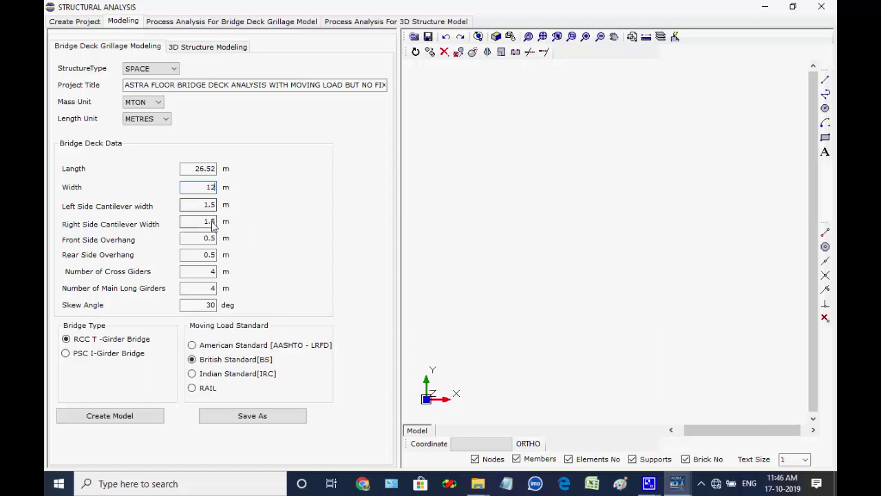
# Step: Set 3 cross girders and a 45 degree skew angle, keeping 4 main long girders
pyautogui.doubleClick(213, 272)
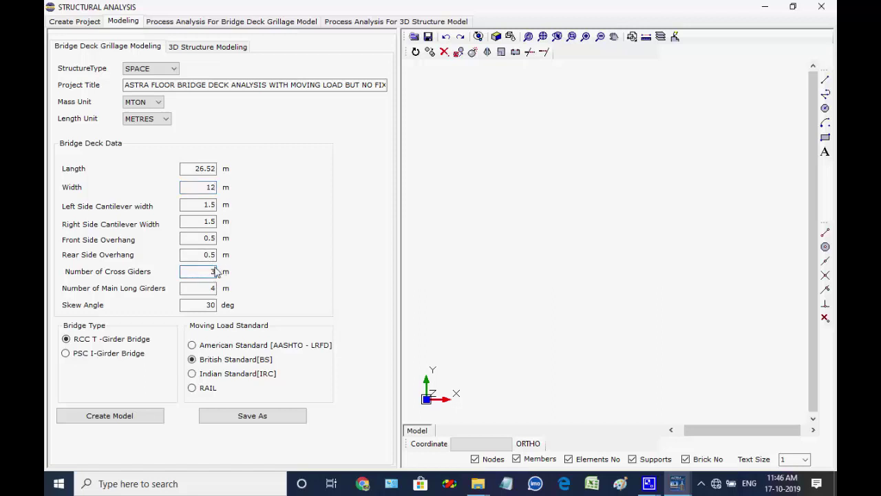
pyautogui.click(208, 293)
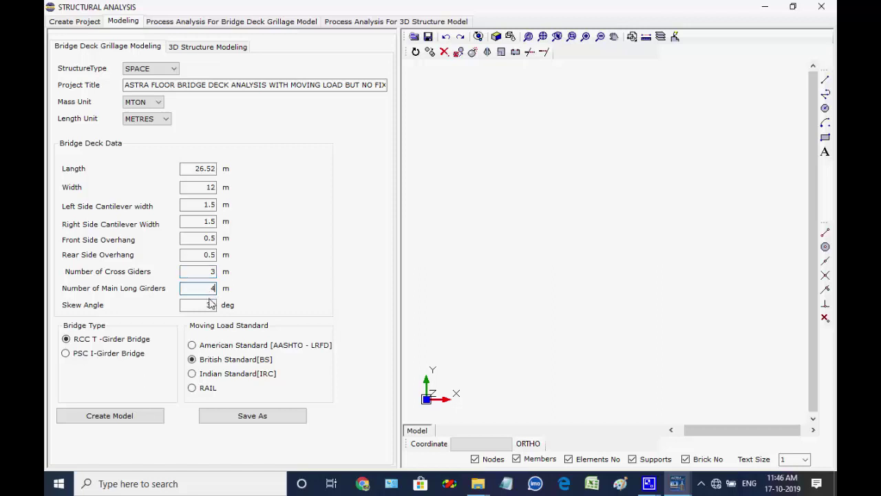
pyautogui.doubleClick(215, 305)
# Step: Choose the PSC I-Girder Bridge type and create the grillage model
pyautogui.click(66, 356)
pyautogui.click(135, 420)
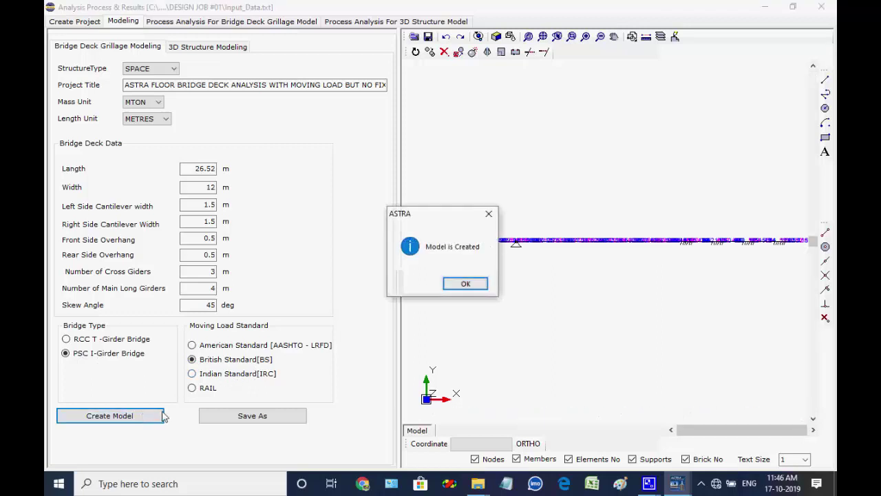
pyautogui.click(465, 283)
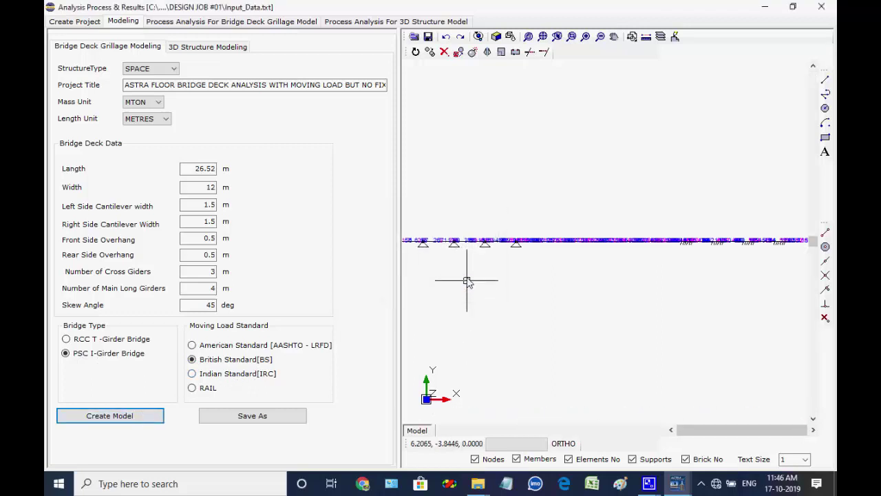
# Step: Show the grillage model in a tilted 3D view and set its label text size to 2
pyautogui.click(478, 36)
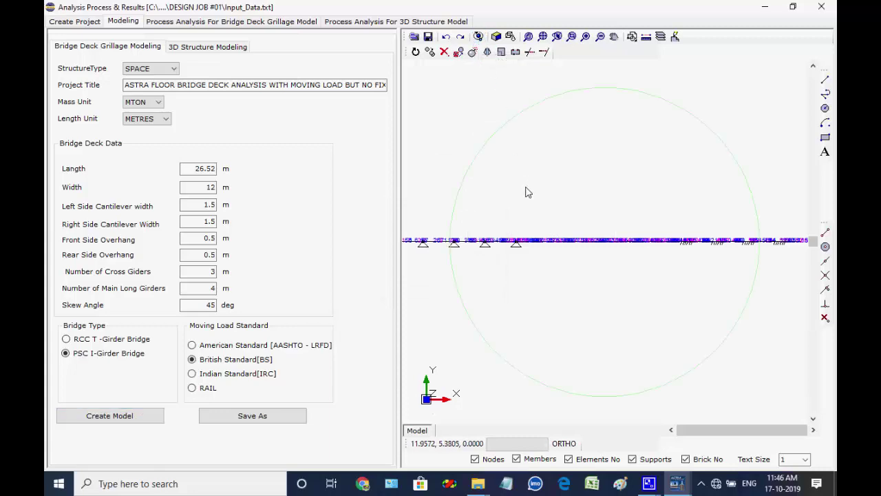
pyautogui.moveTo(524, 219); pyautogui.dragTo(555, 285)
pyautogui.scroll(5, 555, 285)
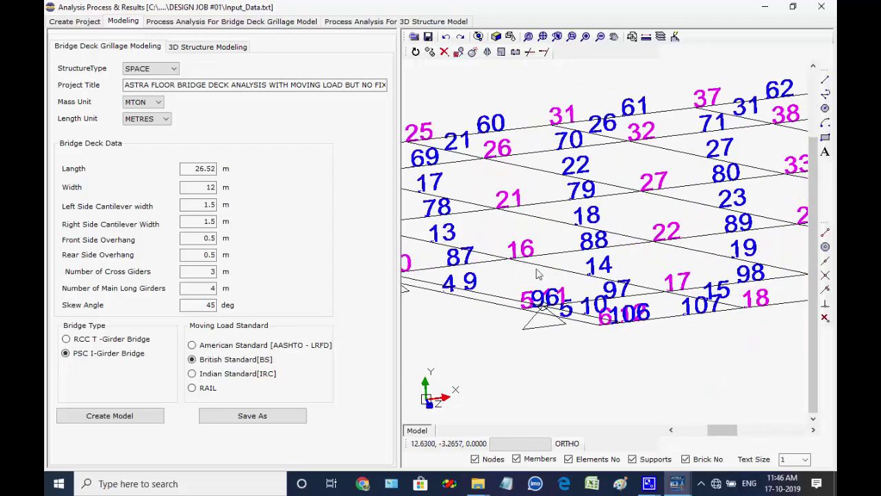
pyautogui.scroll(-4, 555, 285)
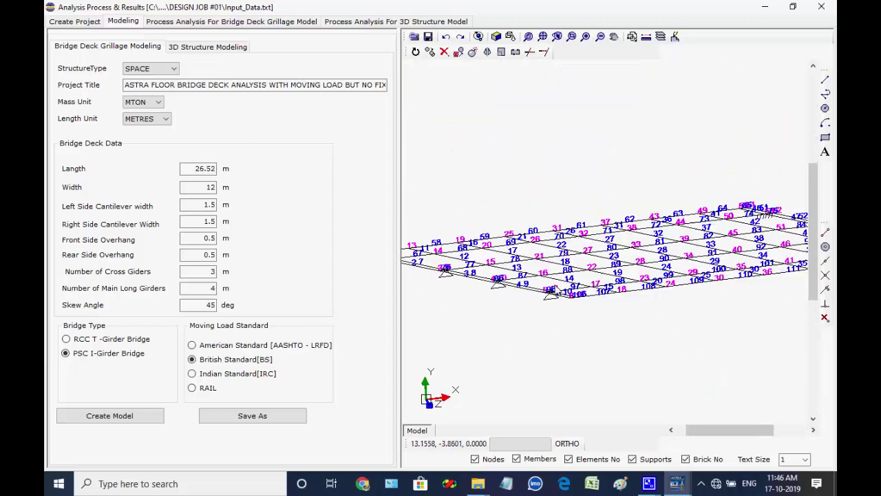
pyautogui.click(806, 460)
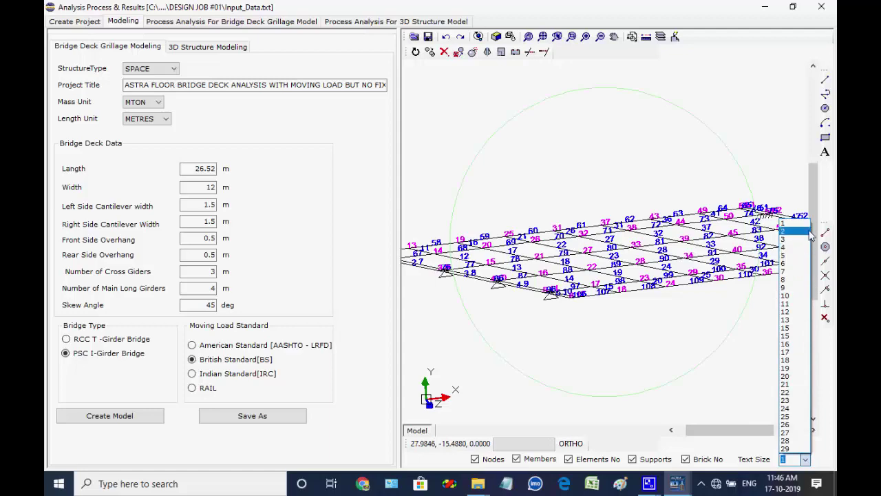
pyautogui.click(799, 232)
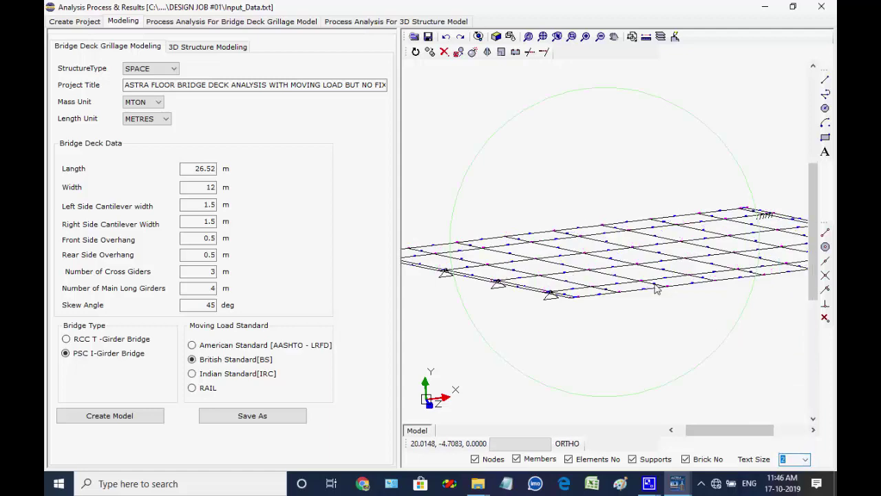
# Step: Examine the node numbers, member numbers and end supports across the skewed deck grillage
pyautogui.scroll(5, 658, 289)
pyautogui.scroll(-5, 588, 261)
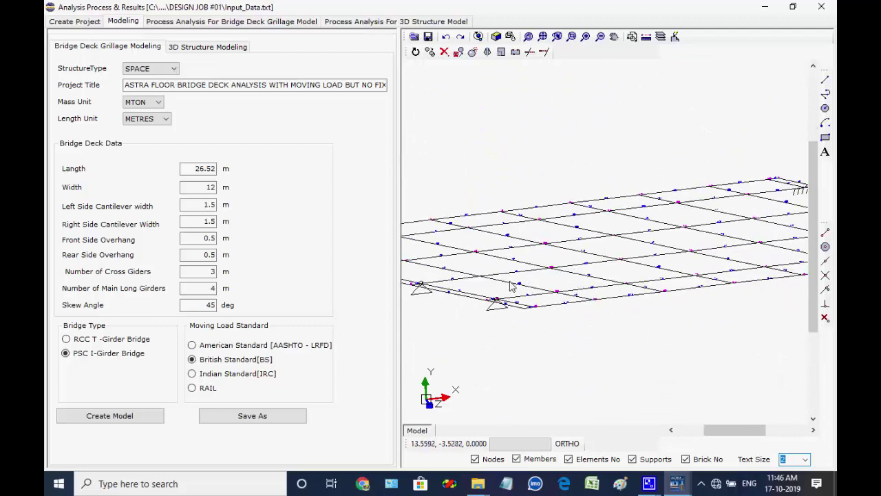
pyautogui.moveTo(511, 286); pyautogui.dragTo(567, 270)
pyautogui.scroll(4, 491, 257)
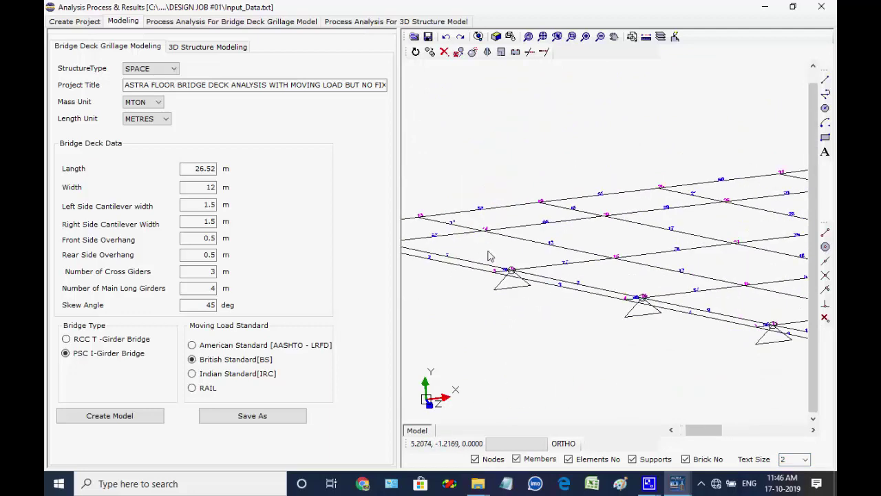
pyautogui.scroll(-4, 653, 210)
pyautogui.moveTo(655, 212); pyautogui.dragTo(620, 252)
pyautogui.scroll(3, 588, 279)
pyautogui.scroll(2, 588, 279)
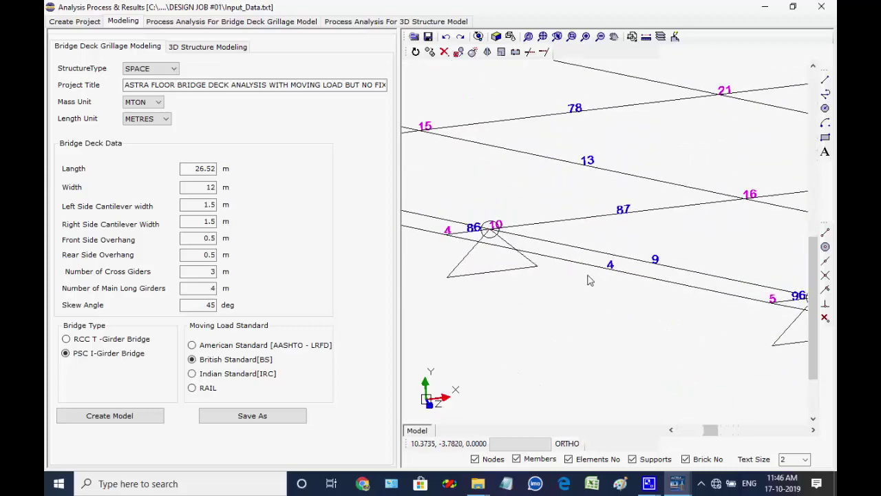
pyautogui.scroll(-4, 608, 212)
pyautogui.moveTo(607, 212); pyautogui.dragTo(679, 299)
pyautogui.scroll(3, 716, 221)
pyautogui.scroll(-4, 717, 220)
pyautogui.moveTo(561, 248); pyautogui.dragTo(645, 263)
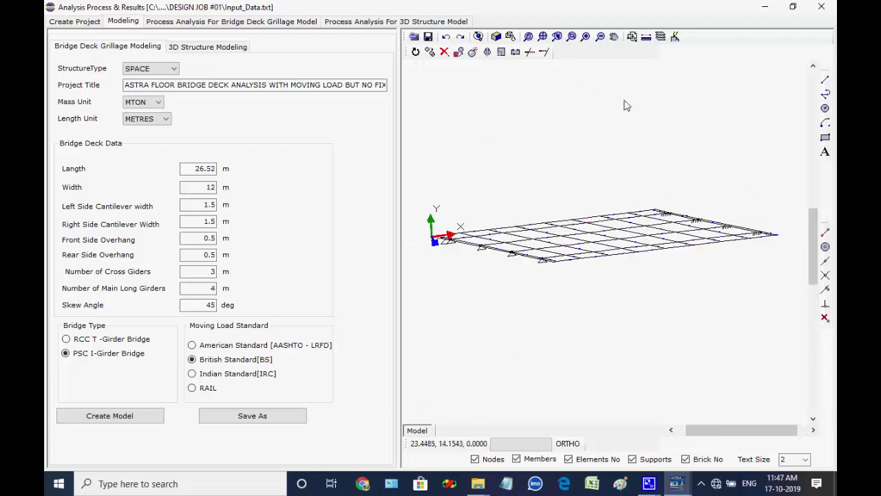
# Step: Save the model as a text file named Grillage Model in the DESIGN JOB #01 folder
pyautogui.click(241, 422)
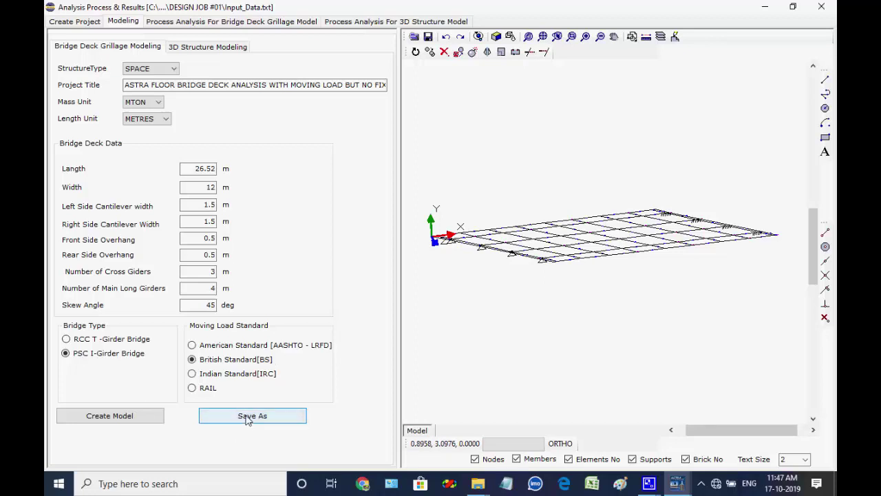
pyautogui.click(248, 421)
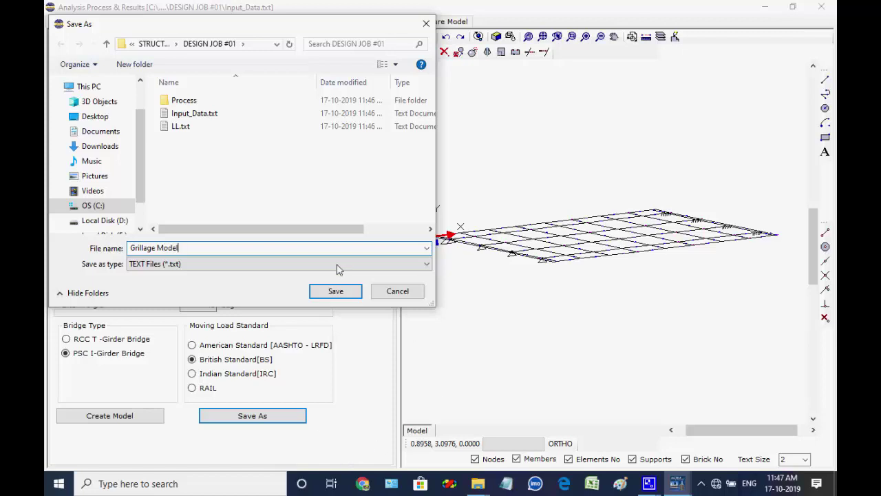
pyautogui.click(336, 297)
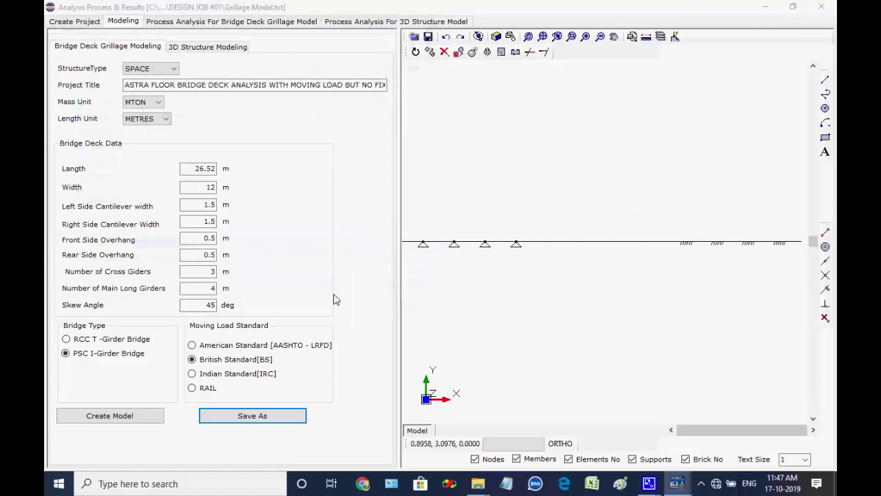
pyautogui.click(459, 283)
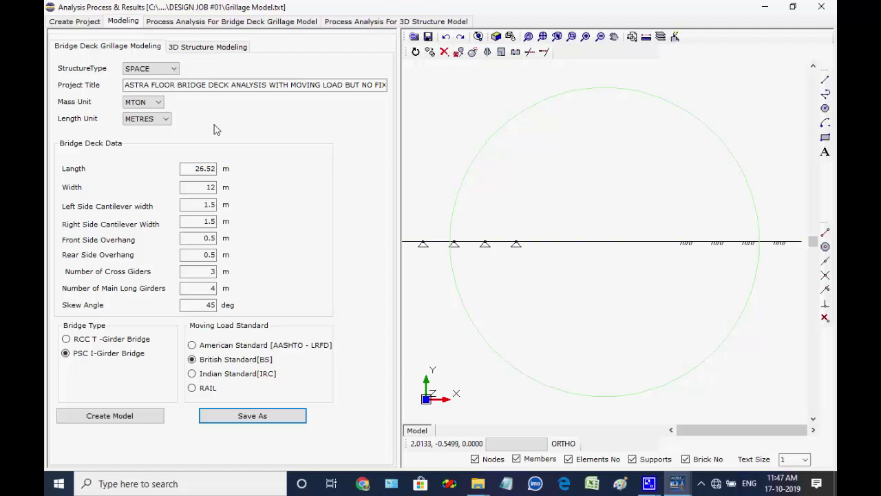
# Step: Open the saved grillage model in the pre-process view of the bridge deck grillage analysis
pyautogui.click(196, 22)
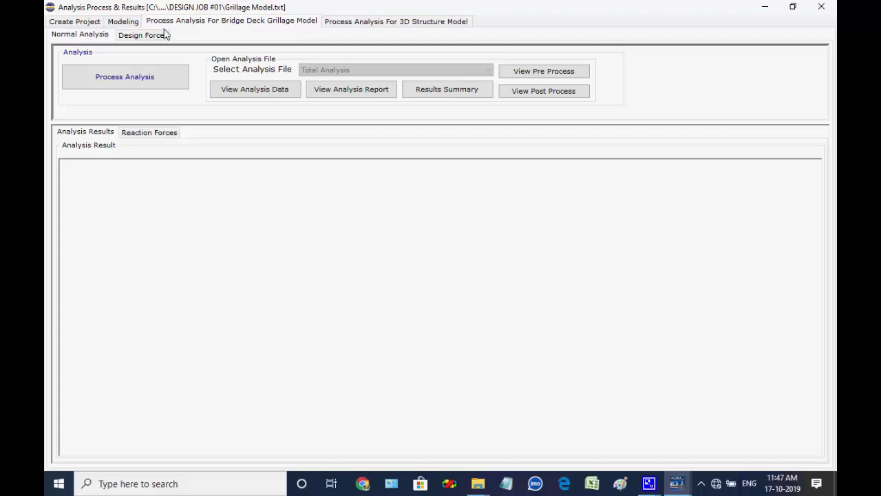
pyautogui.click(541, 73)
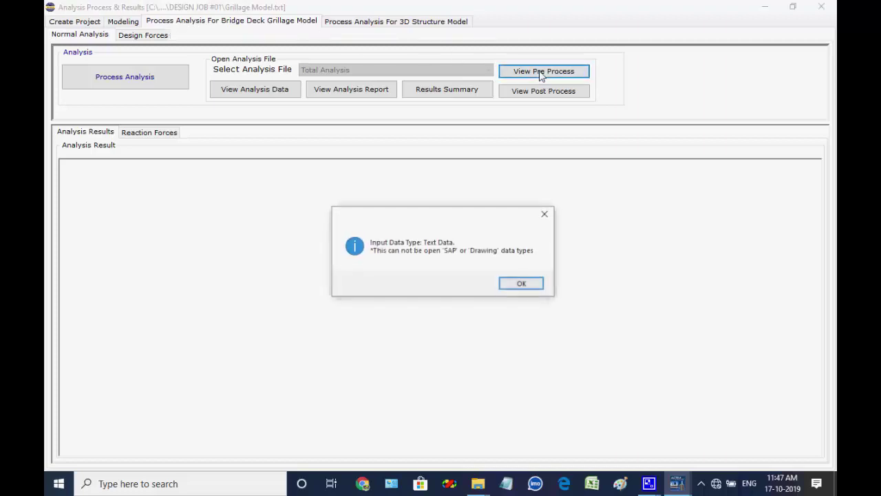
pyautogui.click(523, 285)
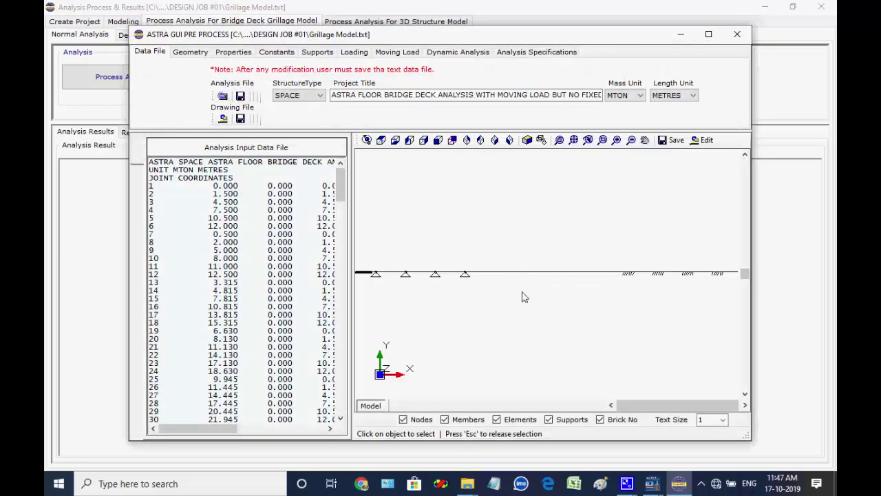
# Step: Review the grillage geometry data: the joint coordinates, the beam members with their start and end nodes, the elements and the 3D brick elements
pyautogui.moveTo(540, 277); pyautogui.dragTo(551, 329)
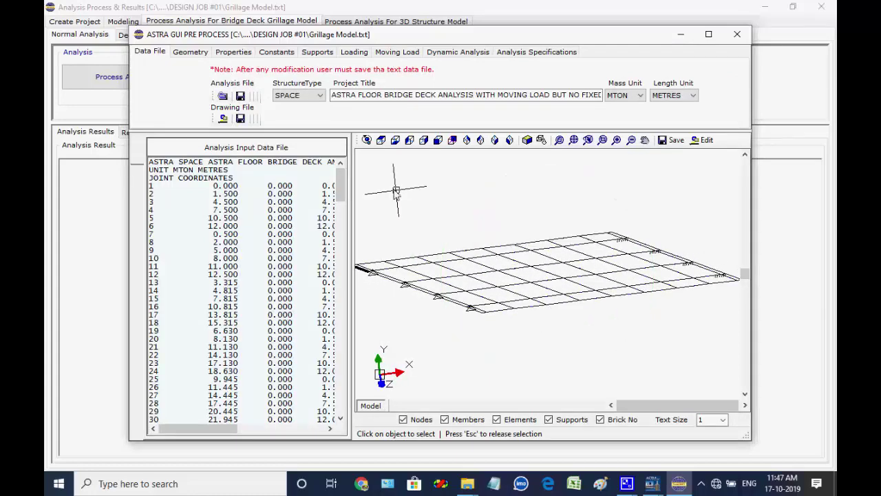
pyautogui.click(191, 54)
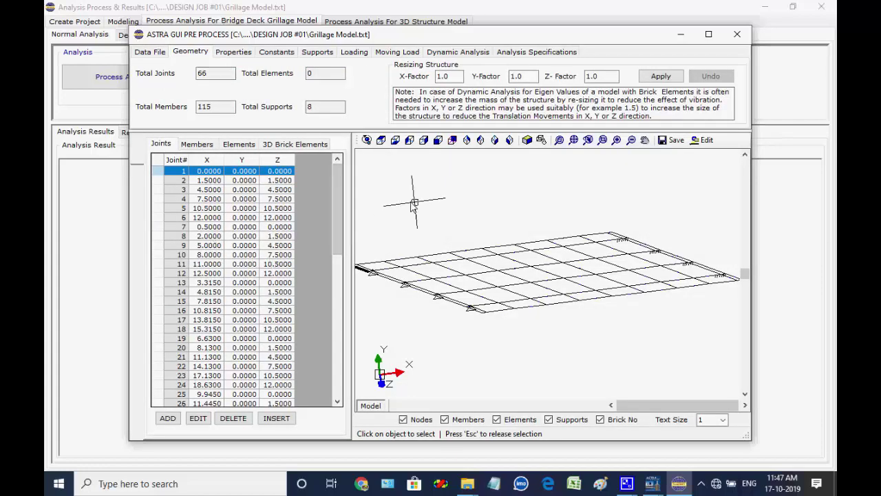
pyautogui.moveTo(338, 201)
pyautogui.mouseDown()
pyautogui.moveTo(338, 356)
pyautogui.moveTo(337, 201)
pyautogui.mouseUp()
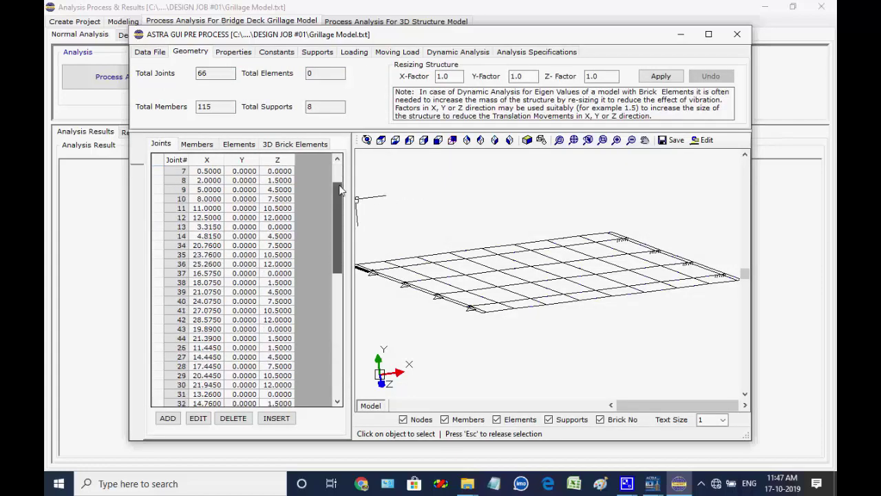
pyautogui.click(197, 144)
pyautogui.moveTo(336, 177); pyautogui.dragTo(356, 106)
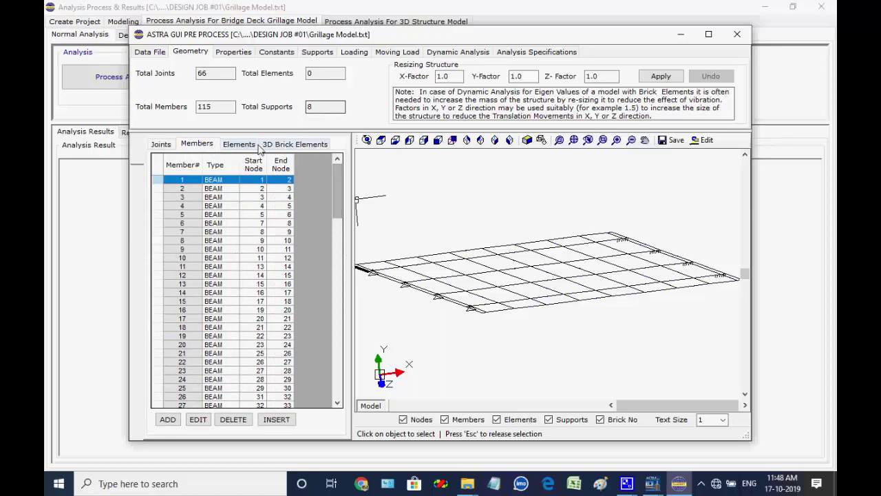
pyautogui.click(238, 143)
pyautogui.click(270, 144)
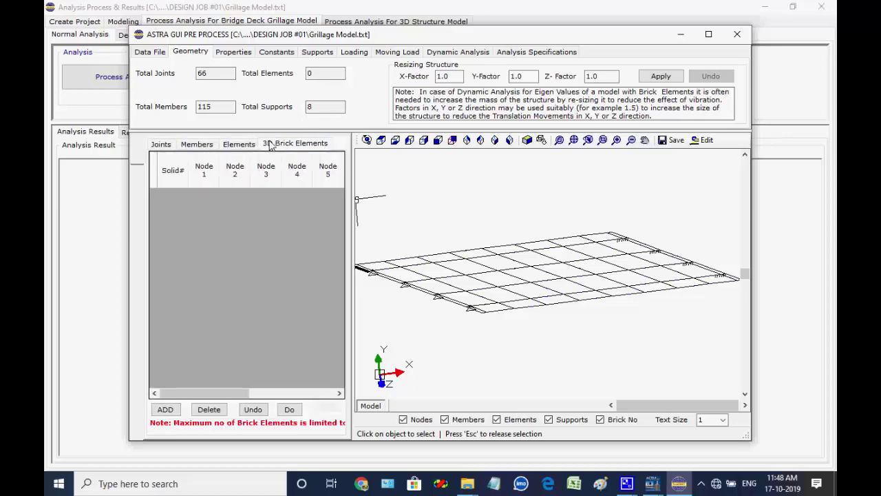
pyautogui.click(213, 145)
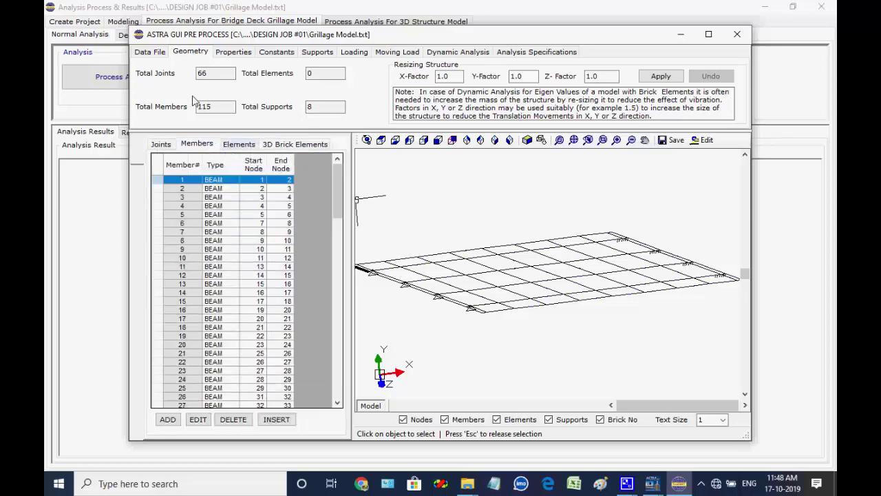
# Step: Inspect the prismatic section property entry and the elastic modulus, density and Poisson's ratio definitions of MATERIAL_1
pyautogui.click(227, 54)
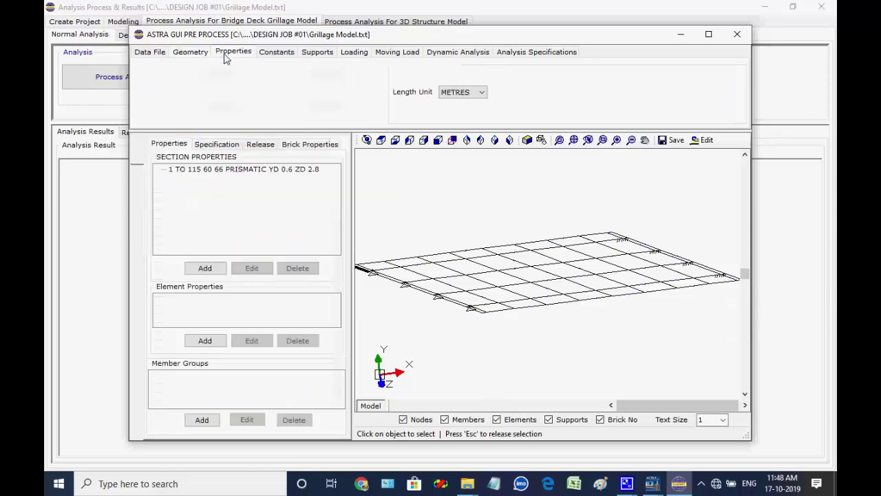
pyautogui.click(250, 170)
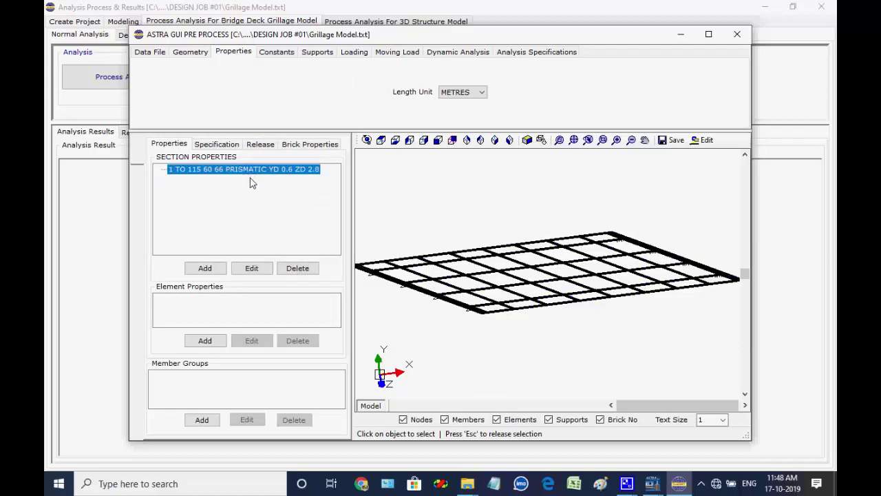
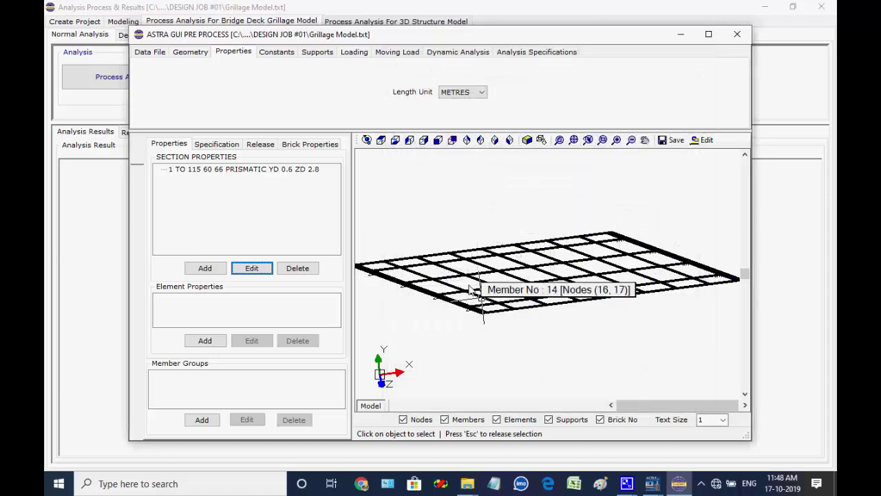
pyautogui.click(288, 55)
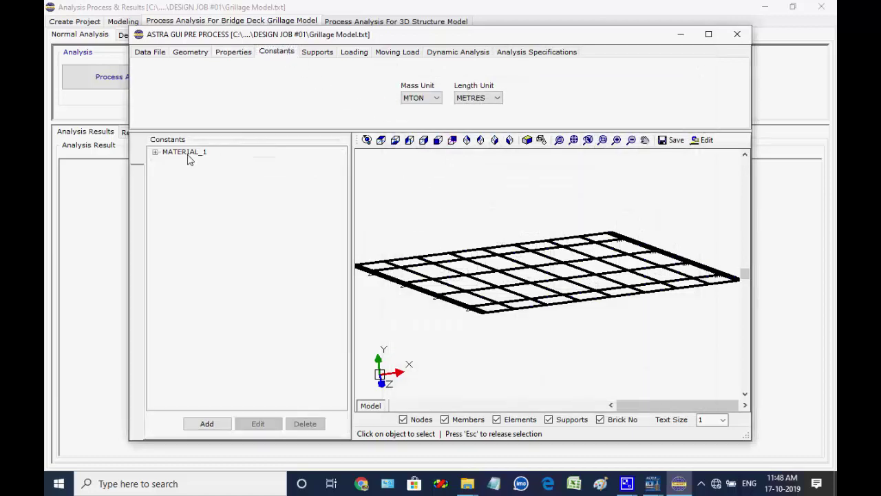
pyautogui.click(156, 153)
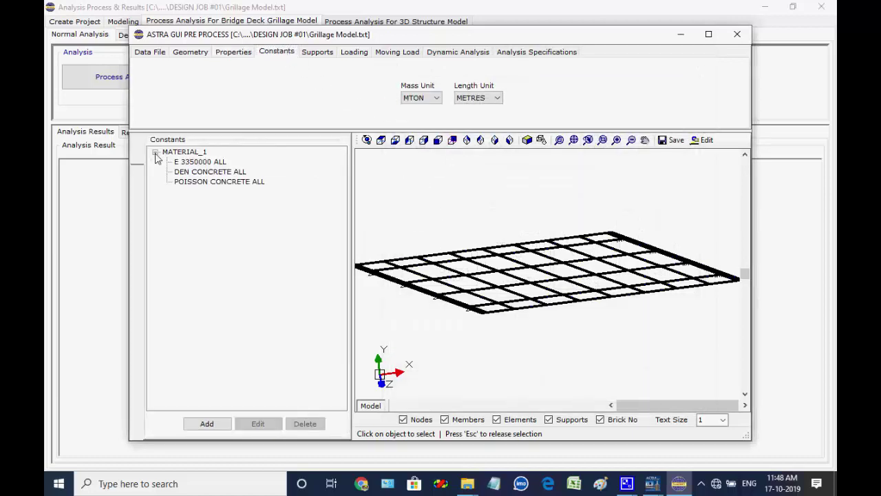
pyautogui.click(196, 164)
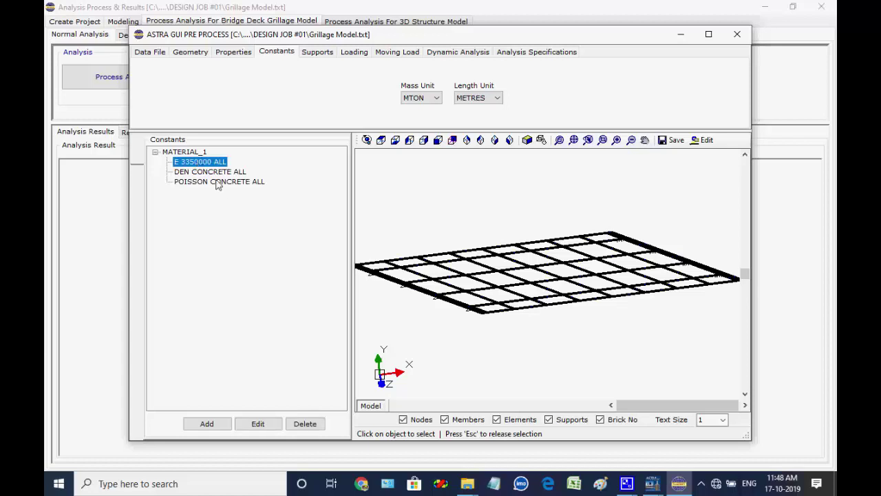
pyautogui.click(257, 424)
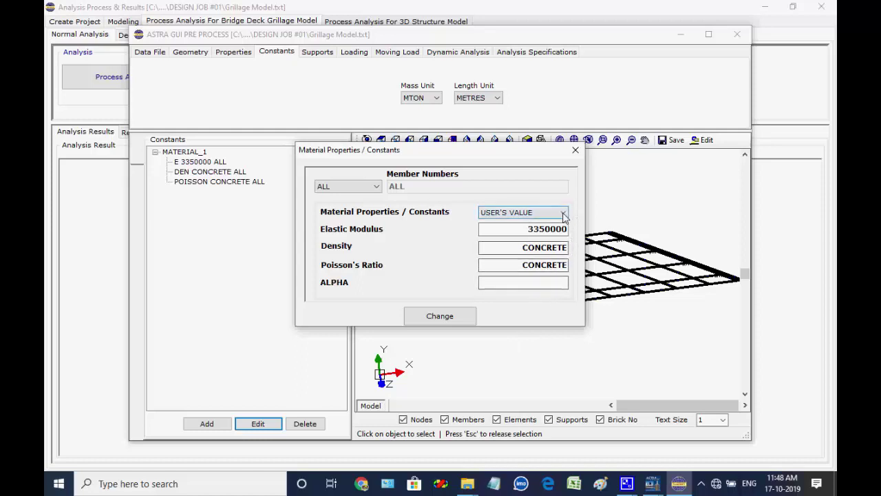
pyautogui.click(377, 187)
pyautogui.click(379, 192)
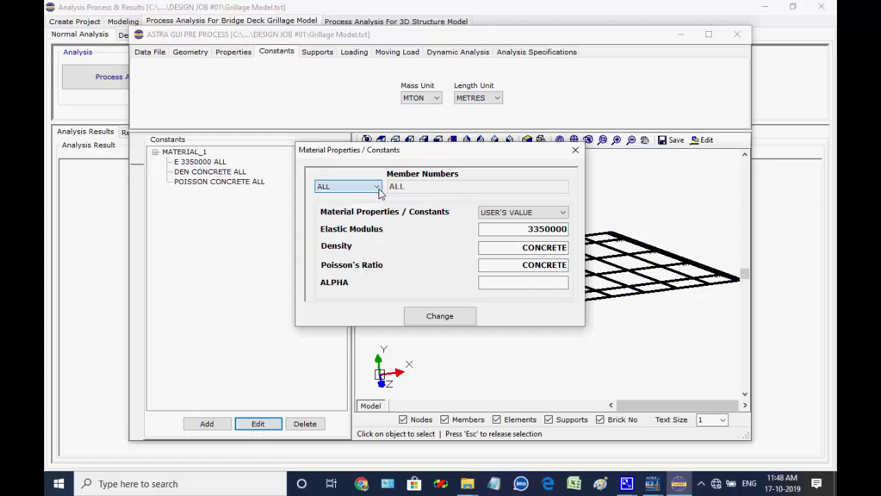
pyautogui.click(576, 152)
# Step: Clear the member highlighting and inspect the definition and support type options of the pinned support at joints 8, 9, 10 and 11
pyautogui.click(317, 55)
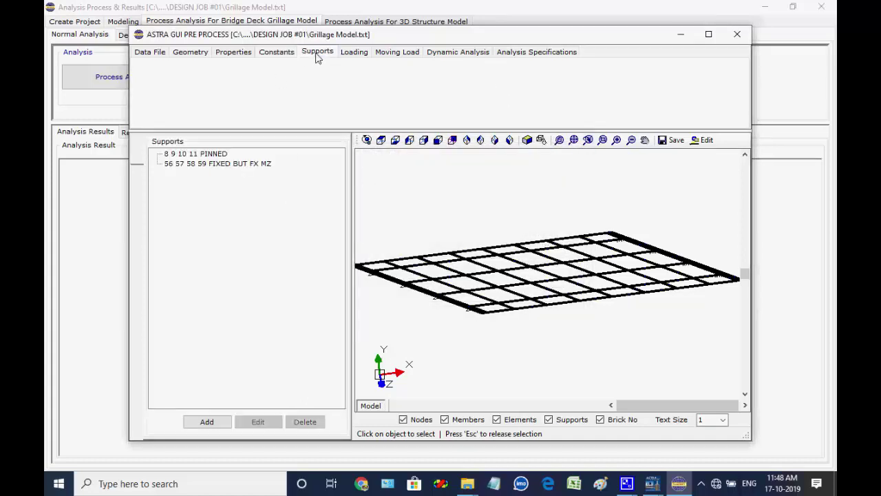
pyautogui.click(188, 155)
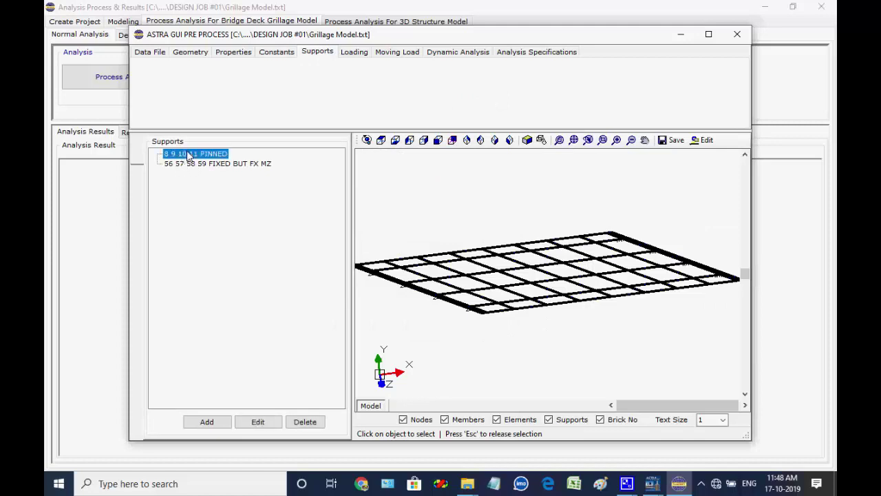
pyautogui.click(403, 190)
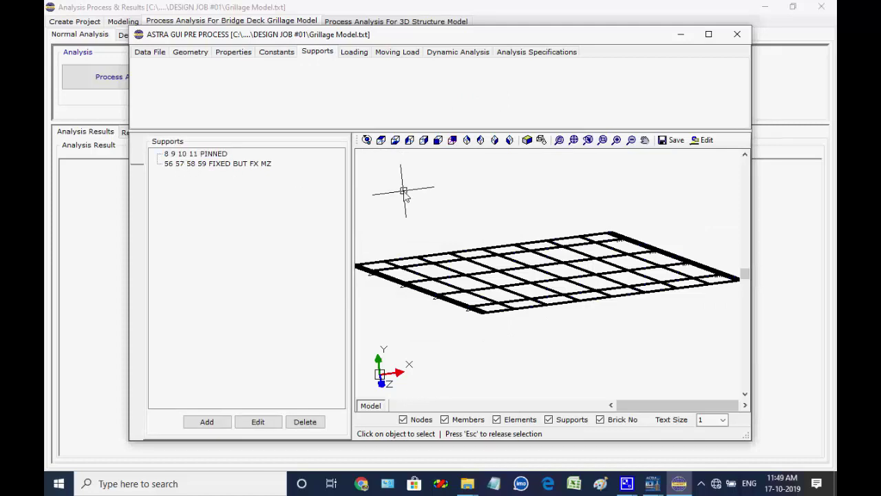
pyautogui.press('Escape')
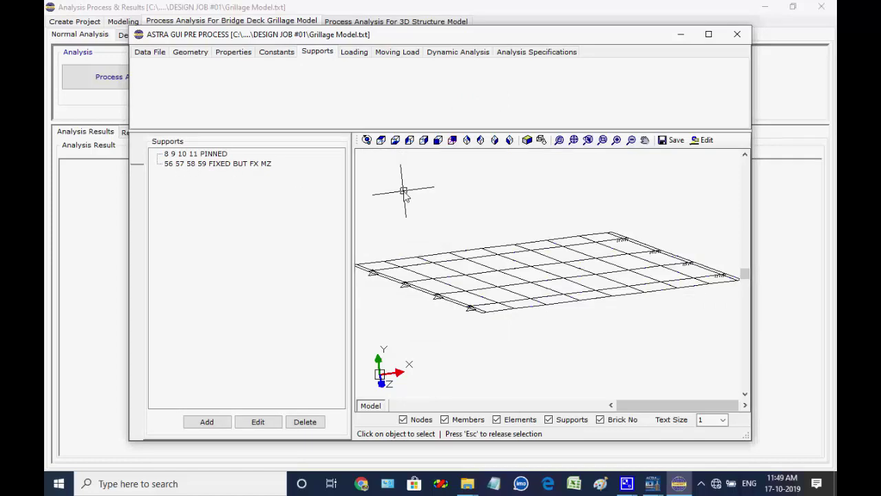
pyautogui.click(219, 154)
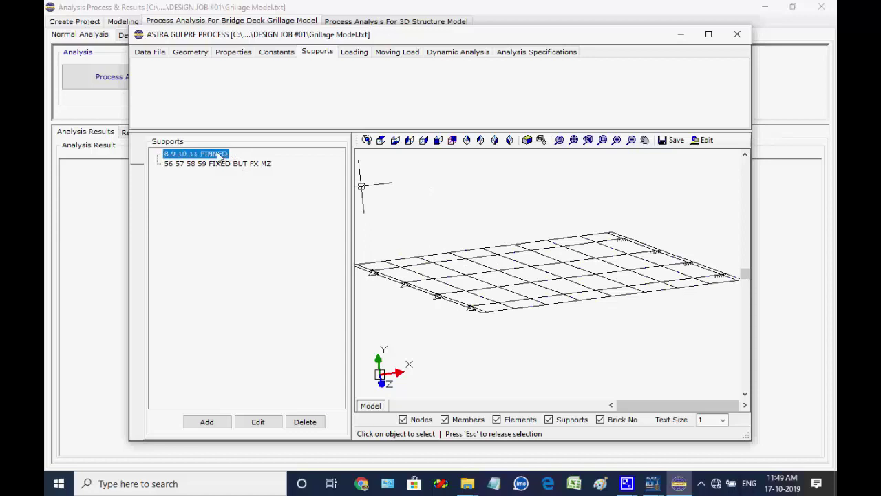
pyautogui.click(261, 423)
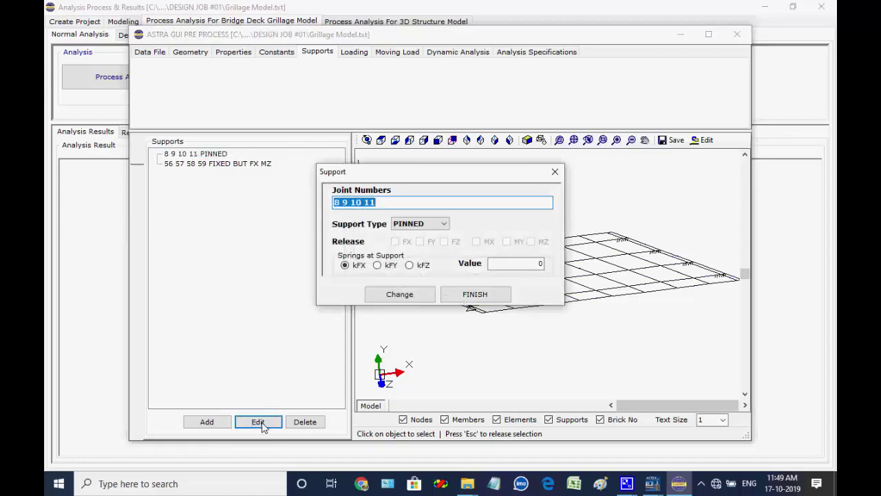
pyautogui.click(445, 228)
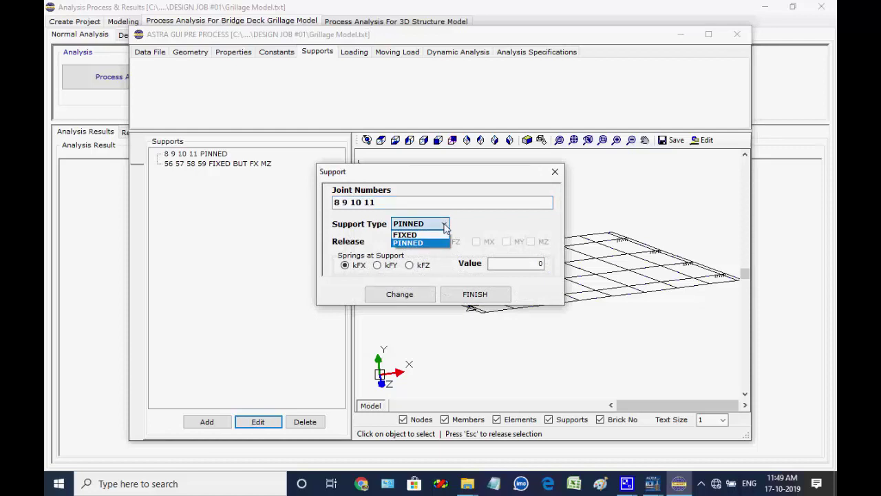
pyautogui.click(445, 228)
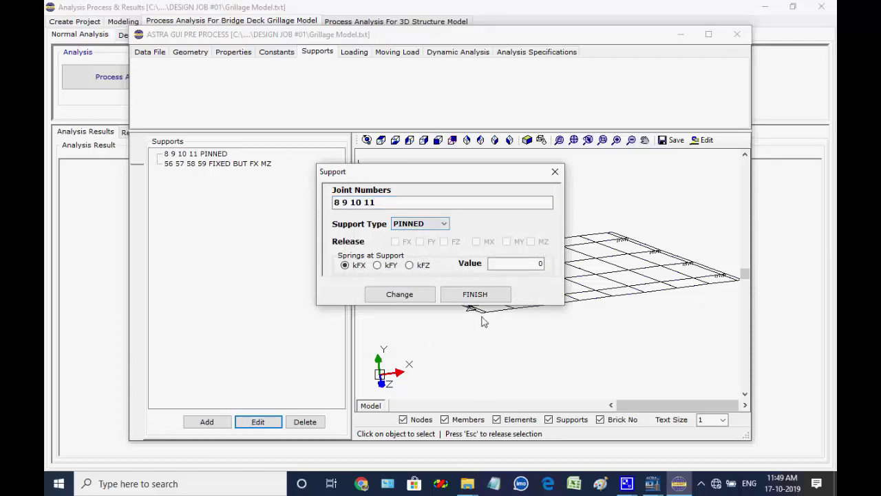
pyautogui.click(488, 296)
pyautogui.click(555, 172)
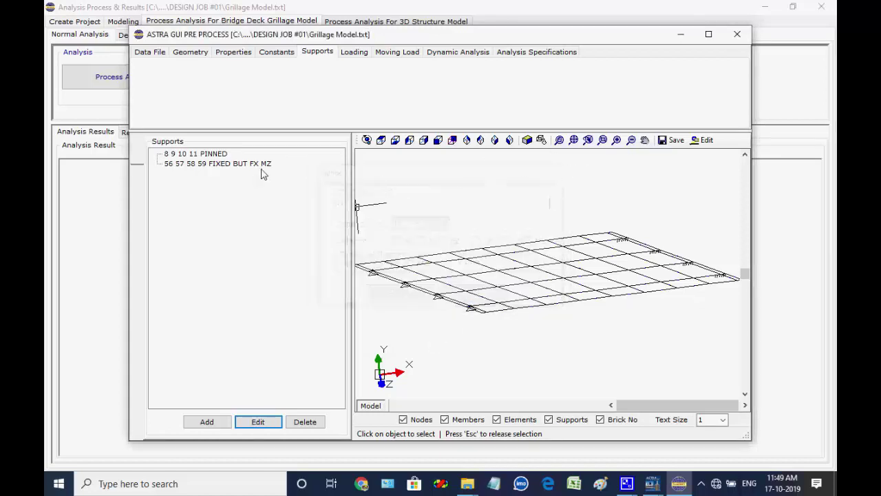
# Step: Review the DEAD LOAD + SIDL member loads, inspecting the entries for members 153 TO 158 173 TO 178 and 131 TO 140 191 TO 200
pyautogui.click(354, 53)
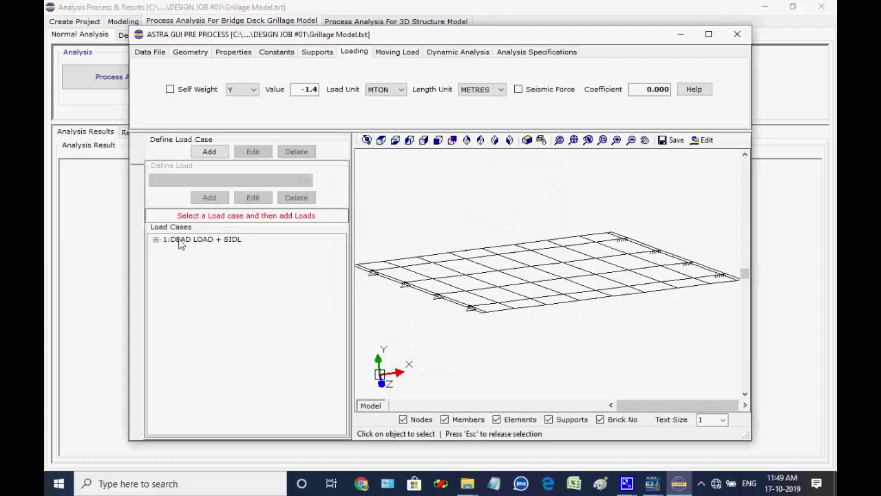
pyautogui.click(156, 240)
pyautogui.click(166, 249)
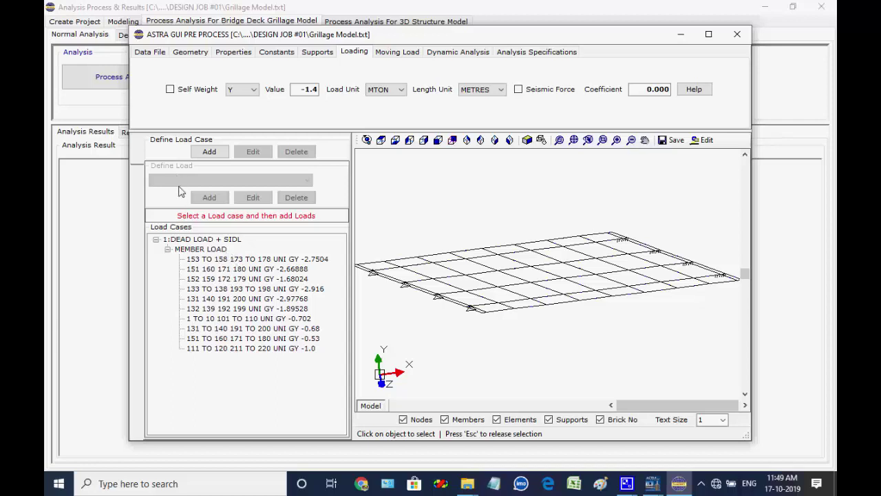
pyautogui.click(229, 259)
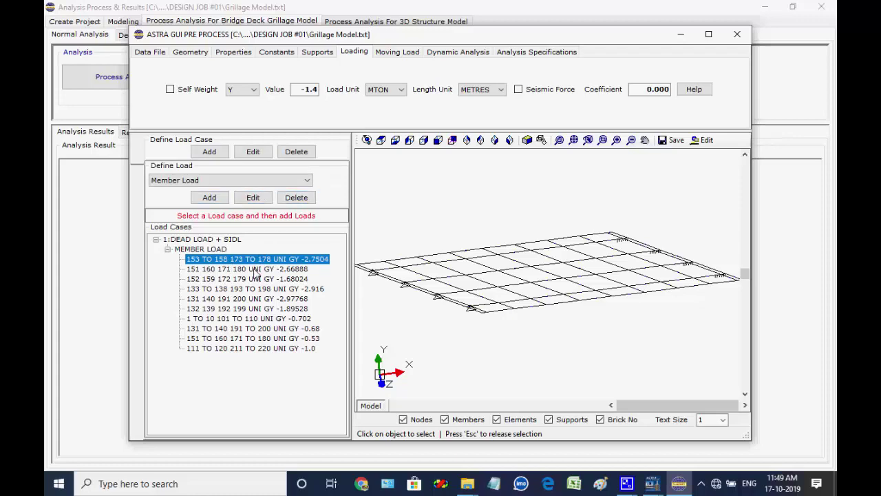
pyautogui.click(253, 198)
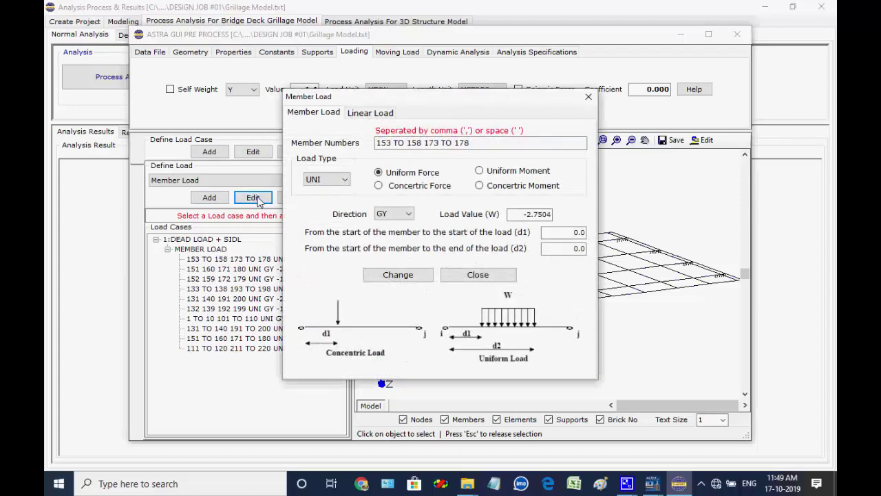
pyautogui.click(466, 277)
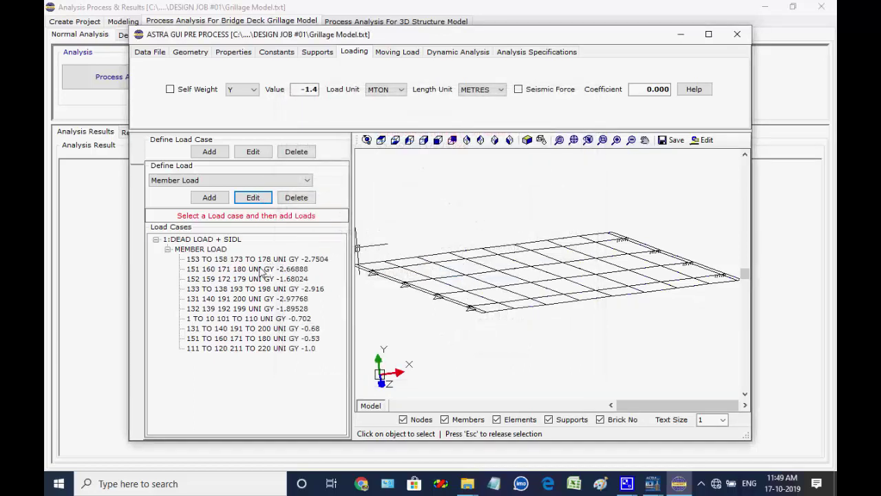
pyautogui.click(264, 329)
pyautogui.click(253, 197)
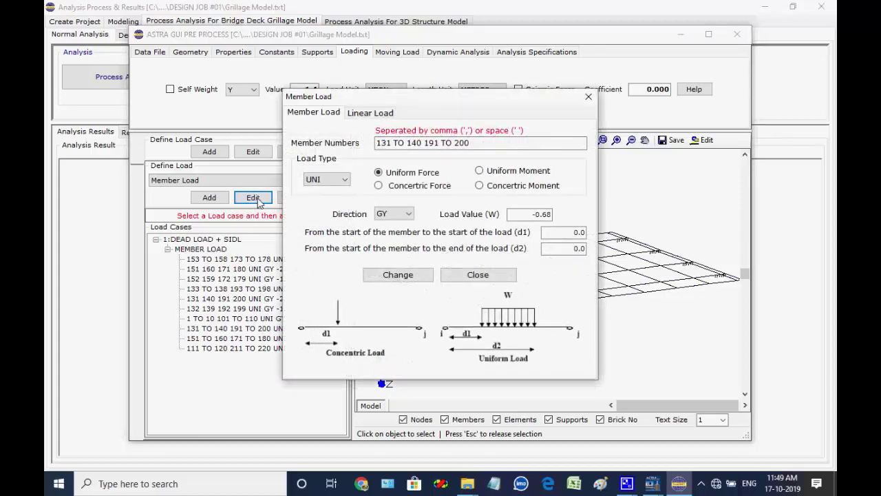
pyautogui.click(482, 275)
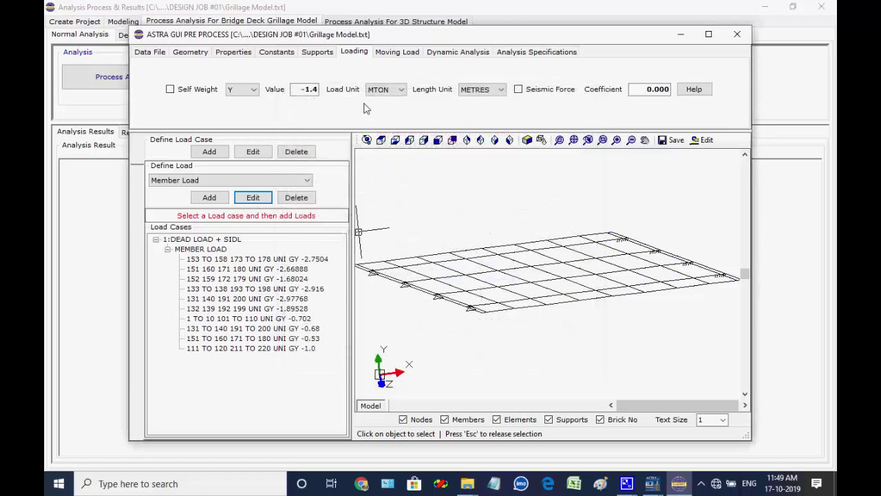
# Step: Review the moving load definitions: the vehicle axle load types and the details of the TYPE 1 start position with Z-distance 0.250
pyautogui.click(388, 56)
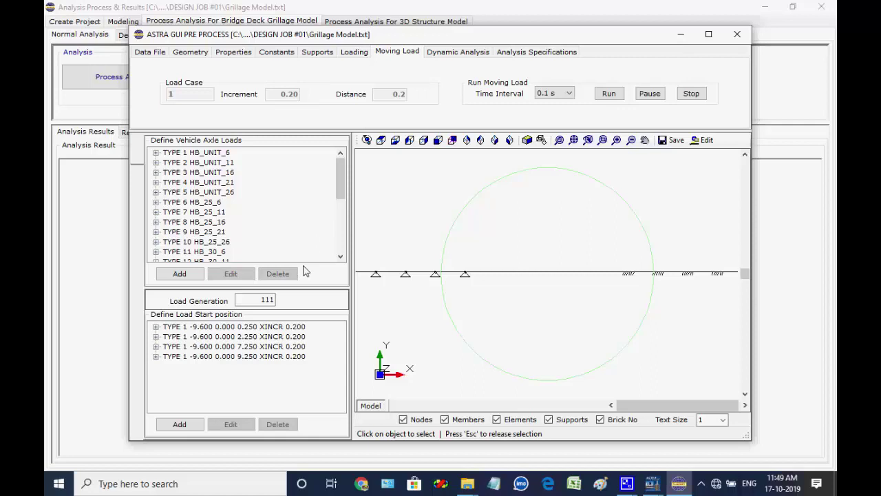
pyautogui.moveTo(343, 170)
pyautogui.mouseDown()
pyautogui.moveTo(345, 234)
pyautogui.moveTo(341, 165)
pyautogui.mouseUp()
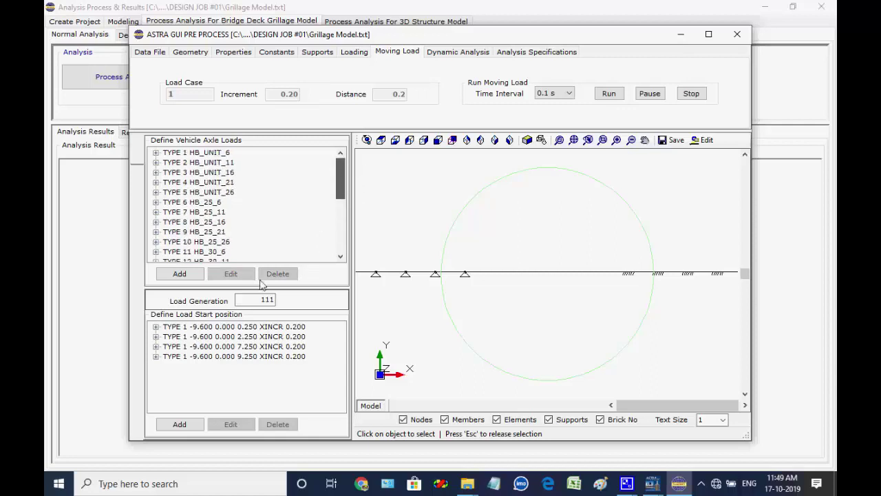
pyautogui.click(155, 327)
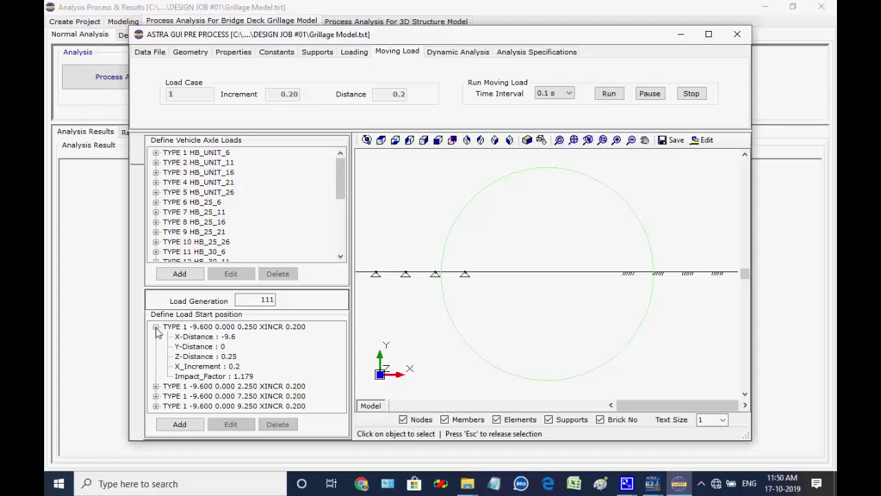
# Step: Inspect the live load definition of that start position: its X, Y and Z distances, X-increment and impact factor
pyautogui.click(200, 327)
pyautogui.click(231, 425)
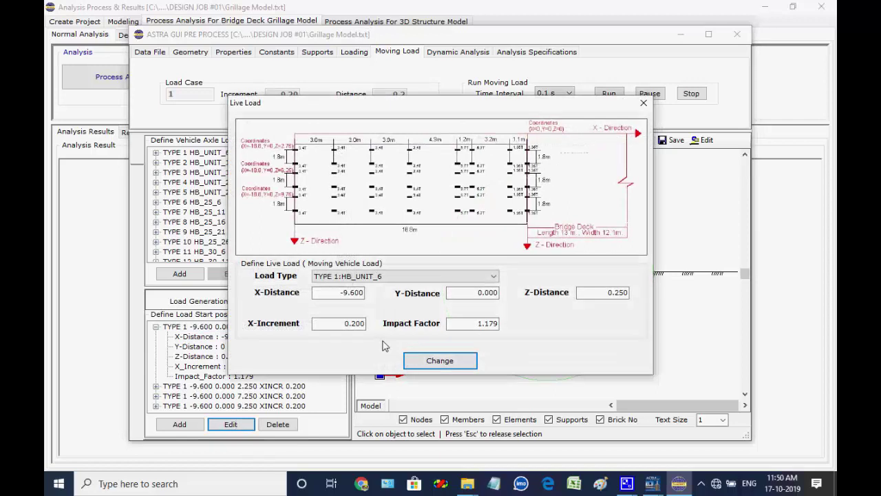
pyautogui.doubleClick(350, 292)
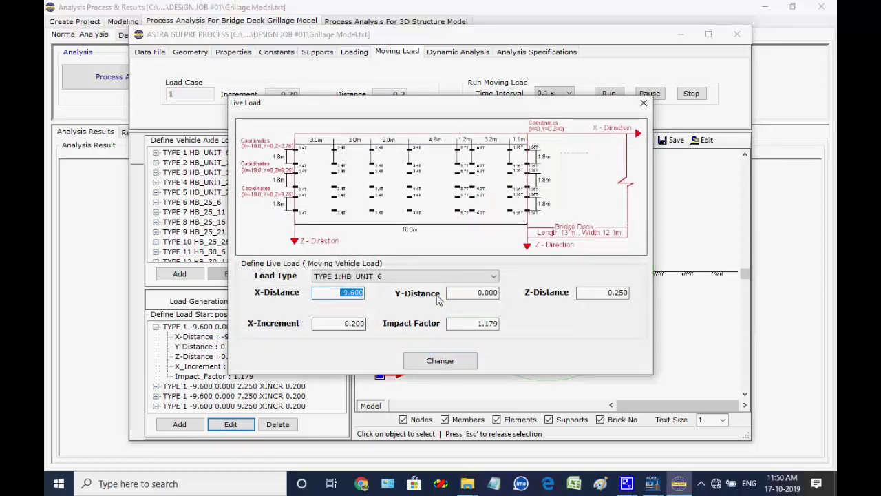
pyautogui.doubleClick(468, 295)
pyautogui.doubleClick(613, 292)
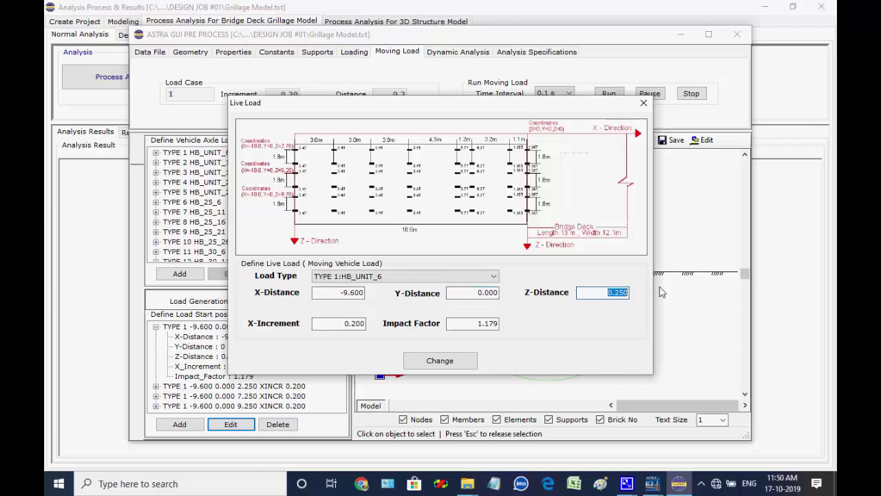
pyautogui.doubleClick(364, 325)
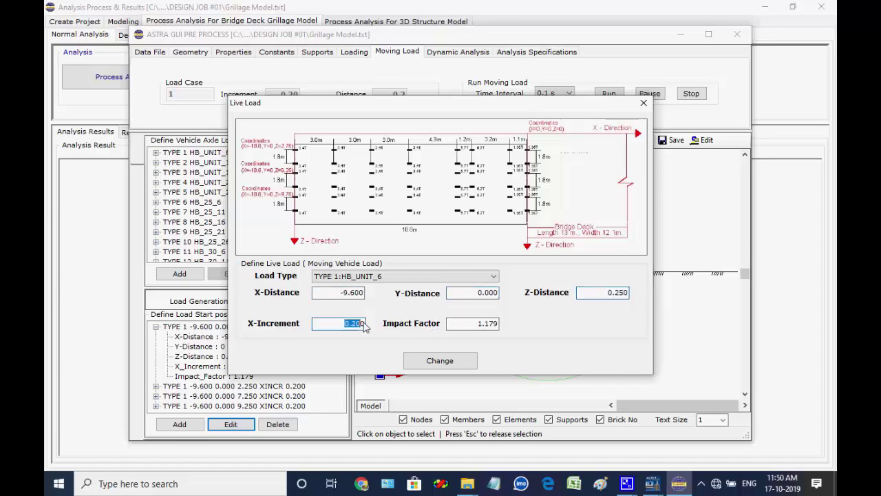
pyautogui.doubleClick(482, 324)
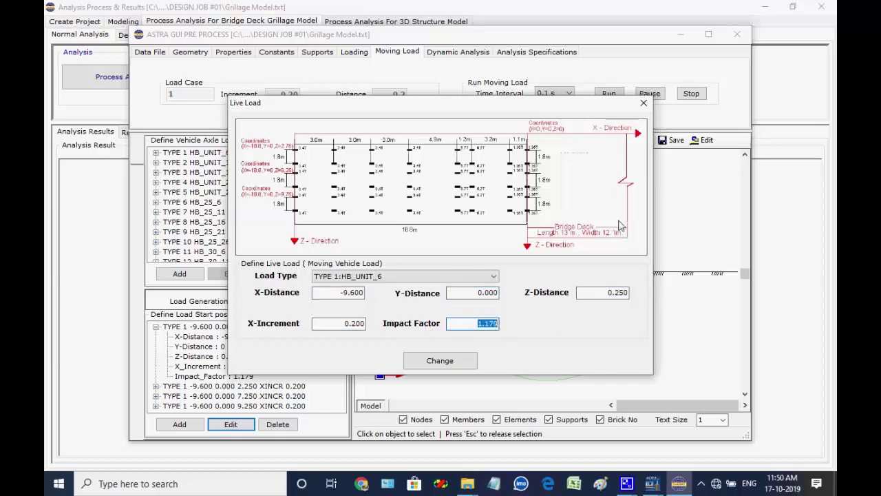
pyautogui.click(644, 103)
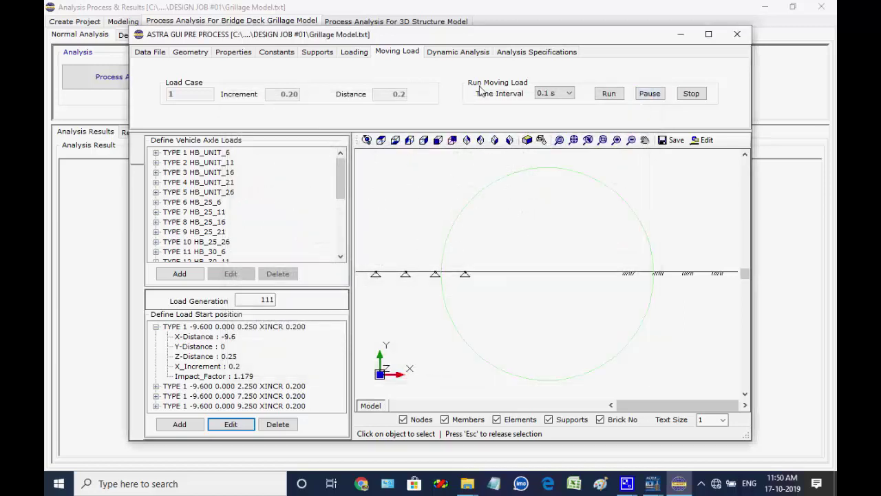
# Step: Enable PRINT MAX FORCE ENVELOPE LIST in the analysis specifications and add the member ranges 76 TO 85 and 86 TO 95
pyautogui.click(525, 55)
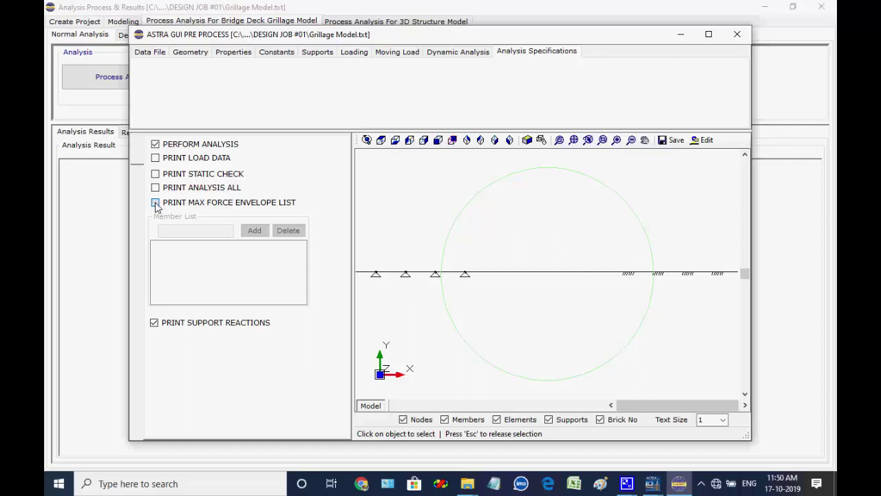
pyautogui.click(155, 203)
pyautogui.click(179, 230)
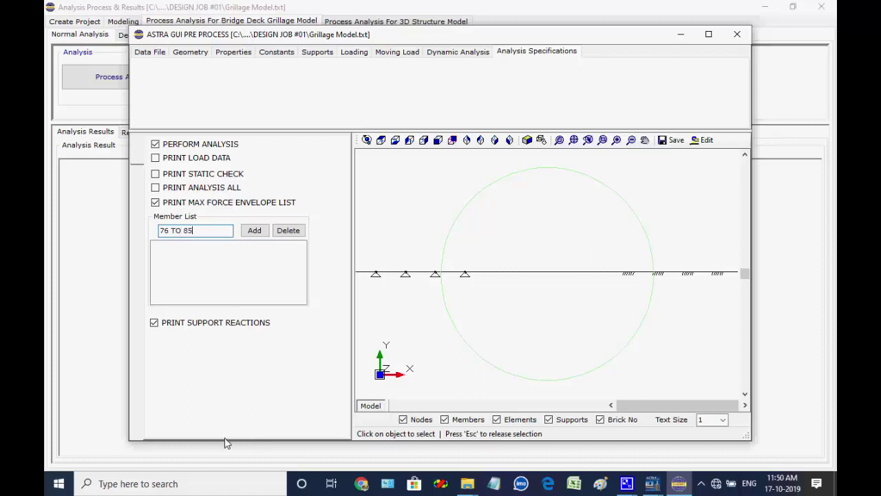
pyautogui.click(254, 232)
pyautogui.write('86 TO 95')
pyautogui.click(254, 231)
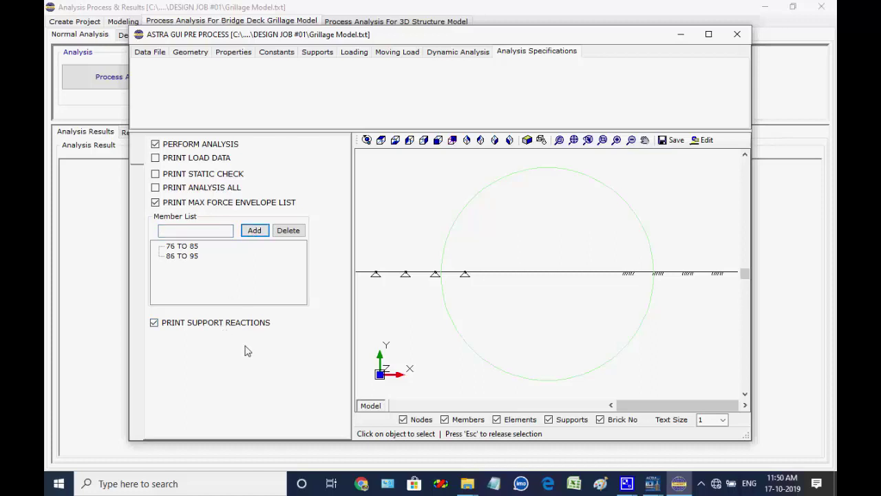
# Step: Save the modified analysis input data file and close the pre-processor
pyautogui.click(153, 54)
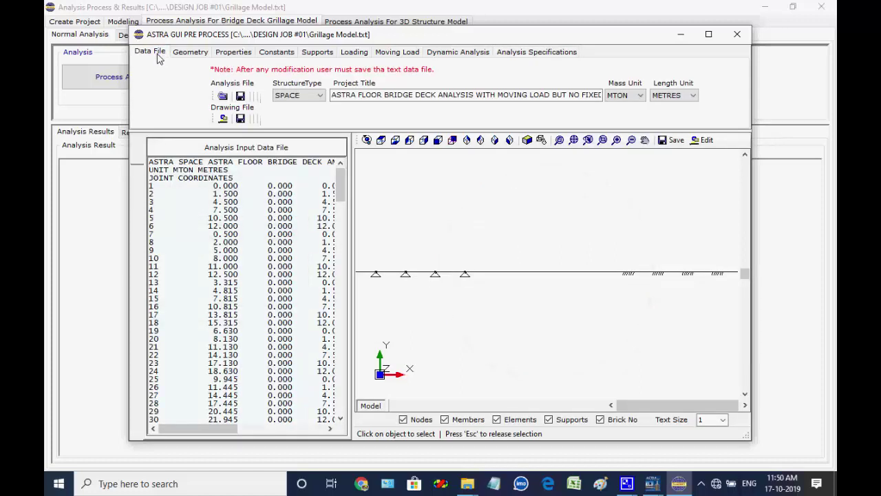
pyautogui.click(241, 99)
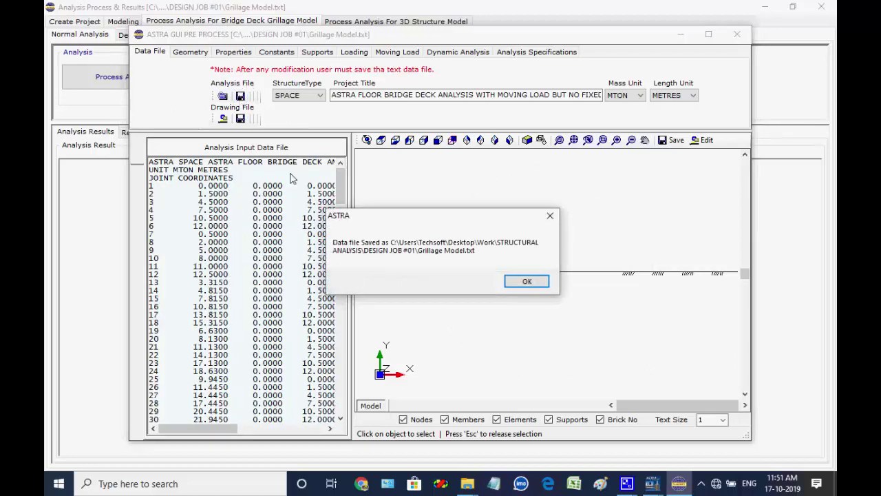
pyautogui.click(523, 283)
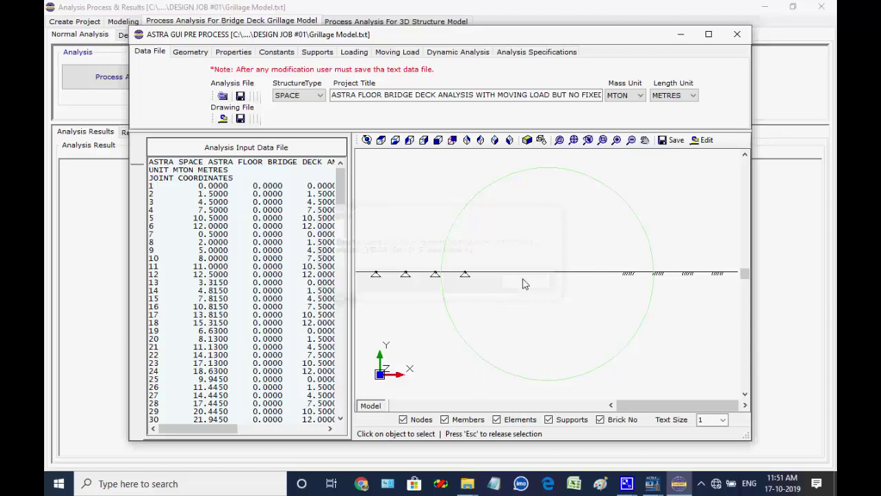
pyautogui.click(737, 35)
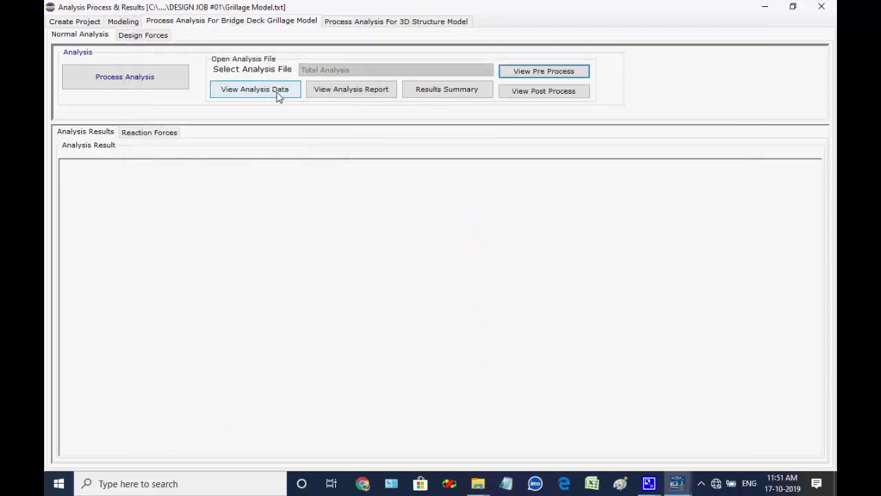
# Step: Review the end of the saved analysis data file, checking the supports, member loads, load generation lines and print commands
pyautogui.click(248, 92)
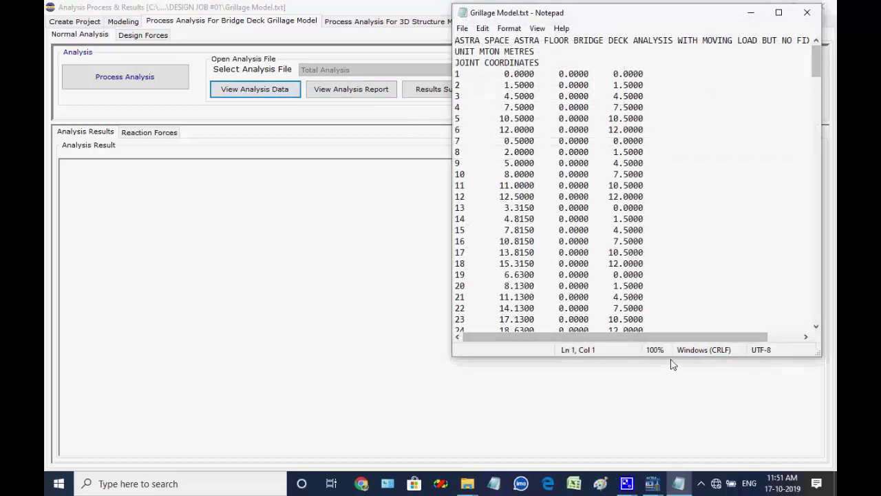
pyautogui.moveTo(673, 357); pyautogui.dragTo(675, 472)
pyautogui.moveTo(817, 69); pyautogui.dragTo(831, 391)
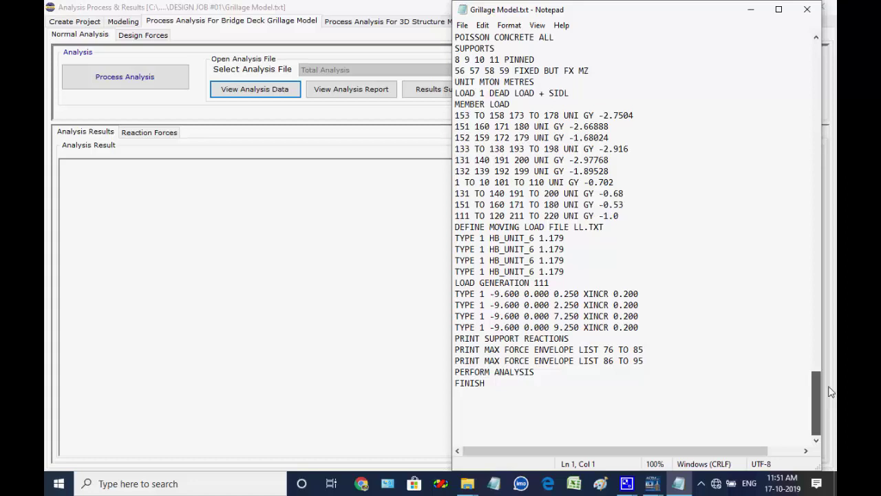
pyautogui.moveTo(831, 392); pyautogui.dragTo(832, 388)
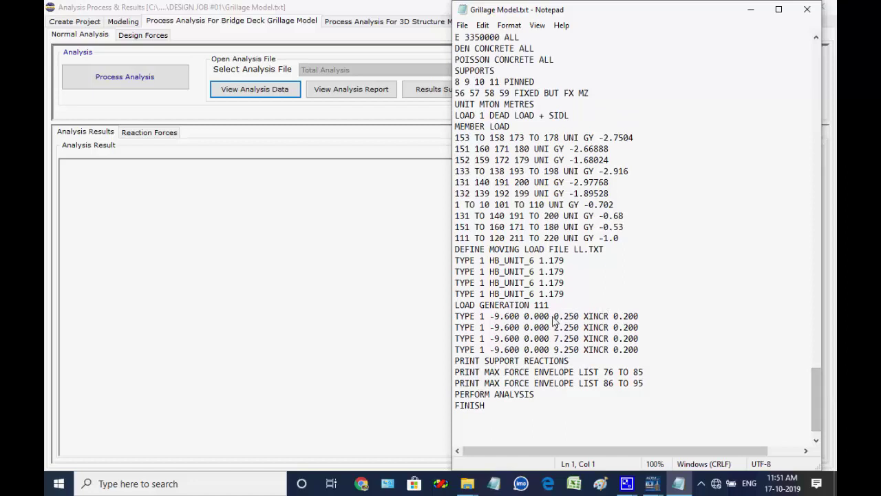
pyautogui.moveTo(555, 317); pyautogui.dragTo(580, 350)
pyautogui.write('9.250')
pyautogui.click(698, 284)
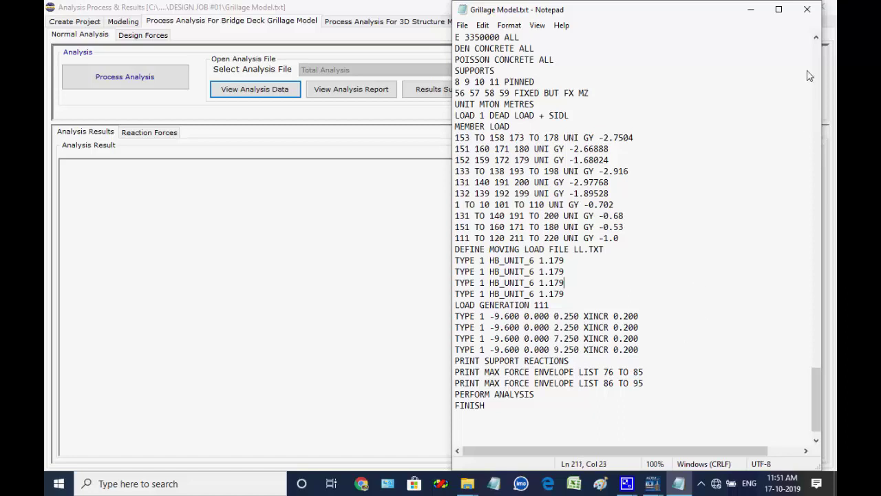
pyautogui.click(807, 10)
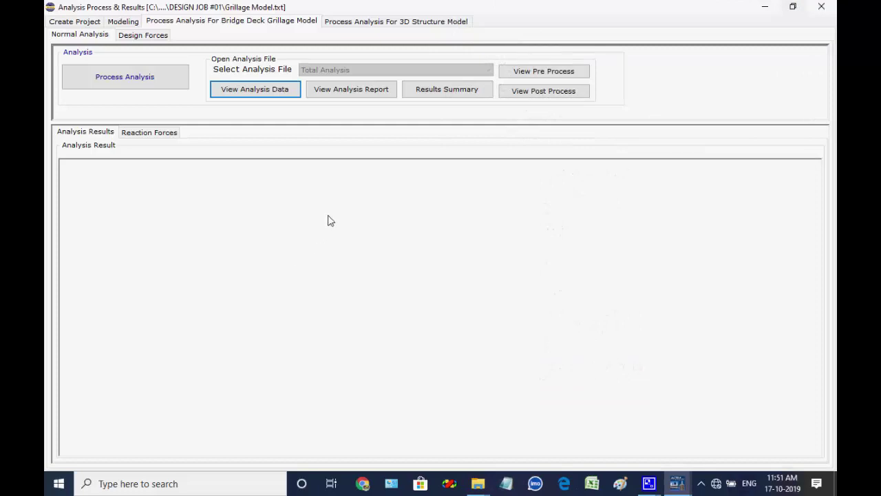
# Step: Process the DL + LL combine analysis of the bridge deck grillage model through to the written report file
pyautogui.click(138, 84)
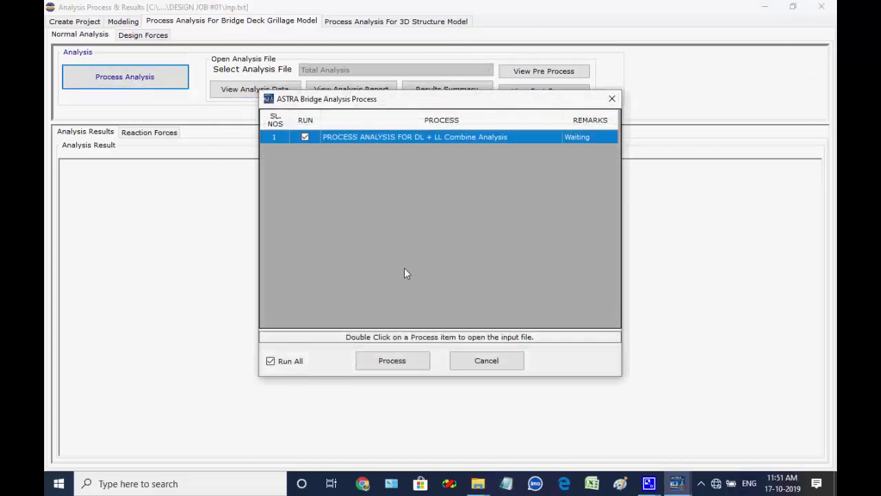
pyautogui.click(390, 363)
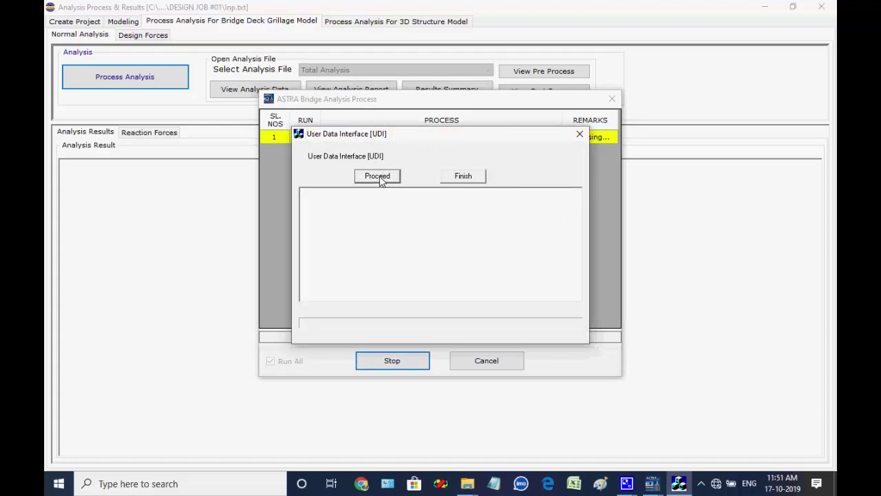
pyautogui.click(378, 176)
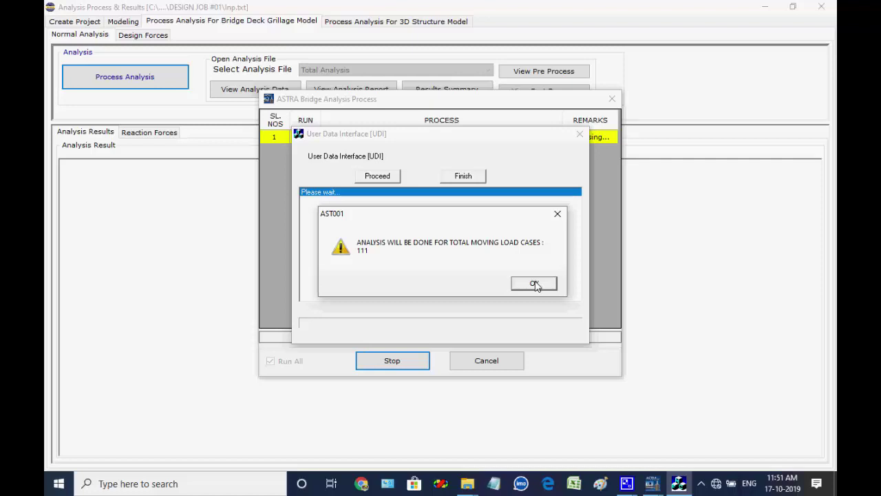
pyautogui.click(535, 285)
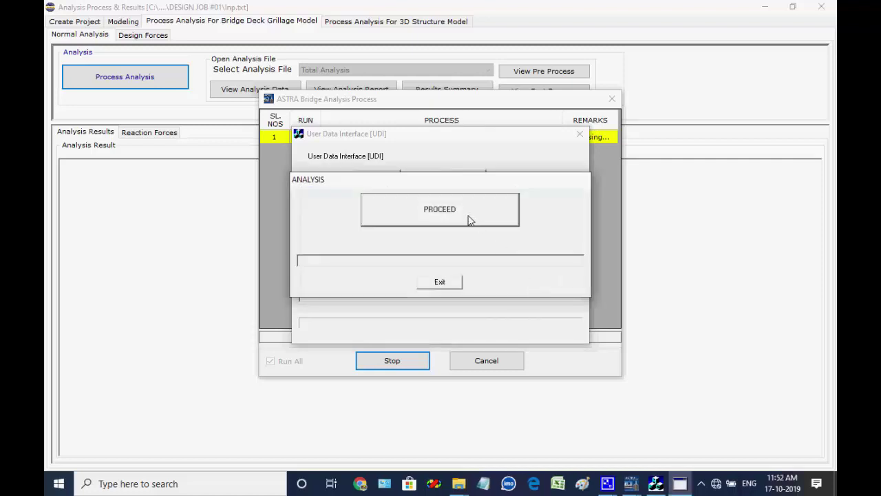
pyautogui.click(457, 219)
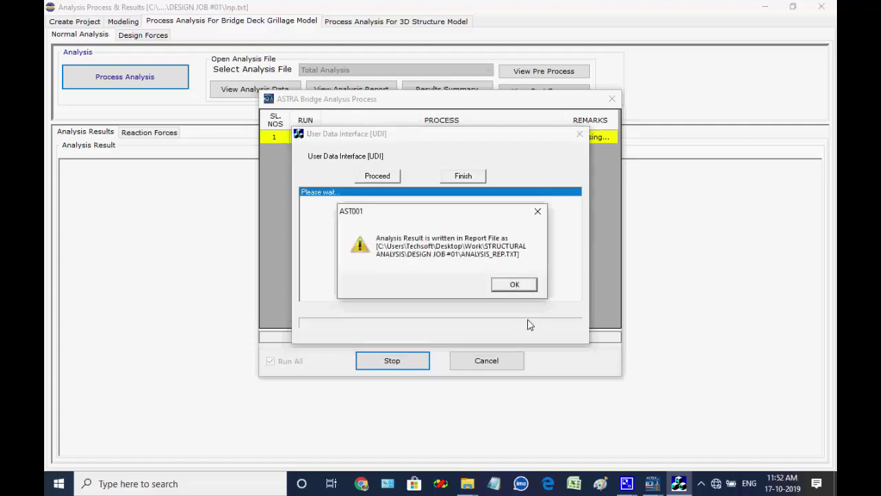
pyautogui.click(515, 285)
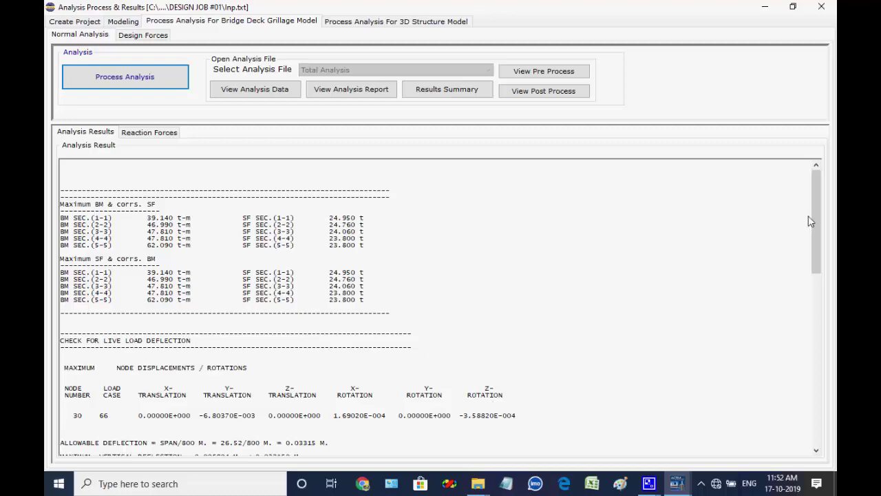
# Step: Open the analysis report of the grillage model and enlarge its window for reading
pyautogui.moveTo(814, 220); pyautogui.dragTo(811, 200)
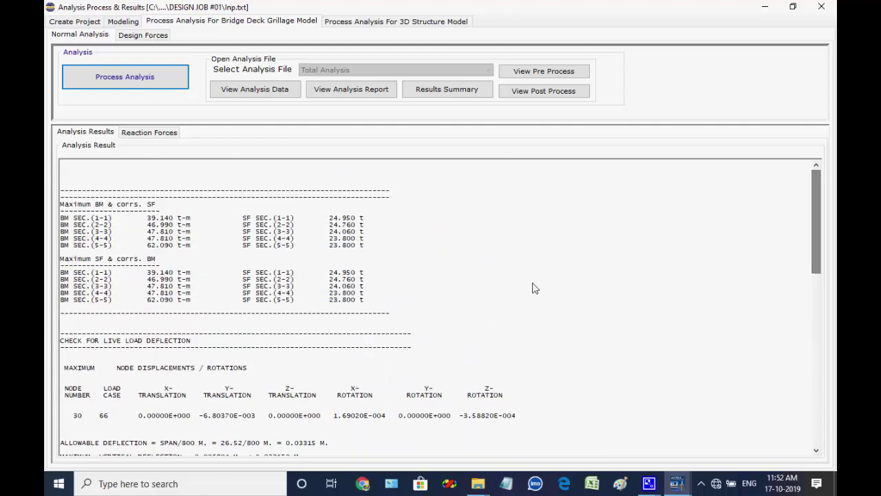
pyautogui.click(371, 92)
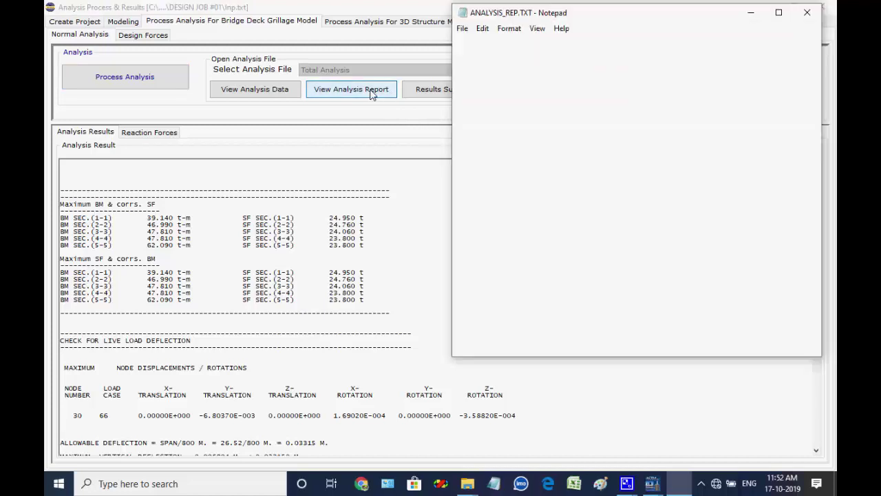
pyautogui.moveTo(453, 131); pyautogui.dragTo(161, 131)
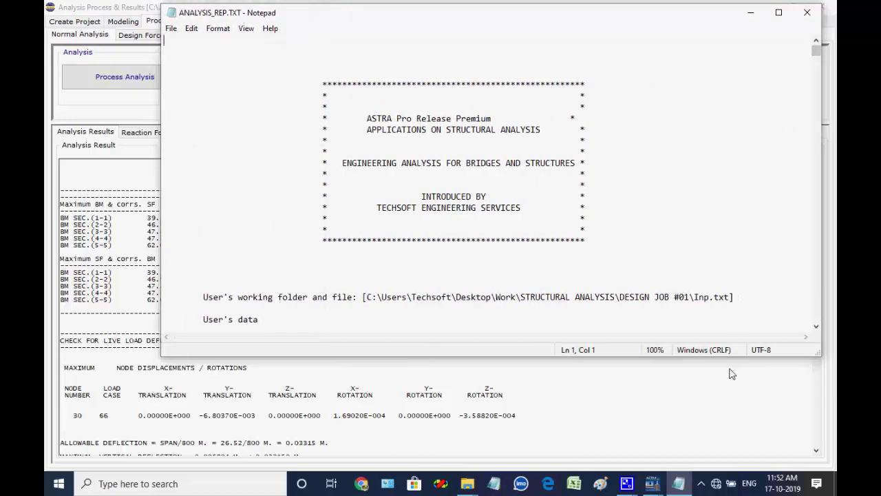
pyautogui.moveTo(730, 357); pyautogui.dragTo(730, 434)
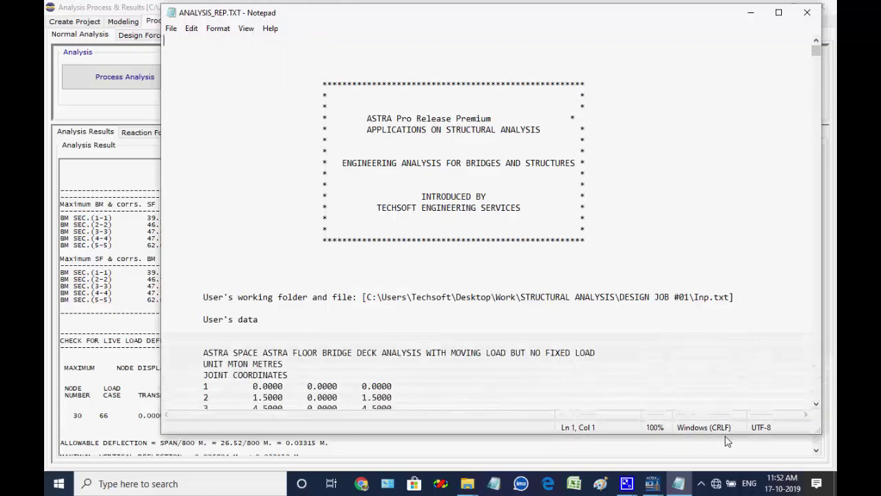
# Step: Examine the beam forces and moments tables in the analysis report, covering beams 7 to 9 under the successive load cases
pyautogui.moveTo(816, 51); pyautogui.dragTo(816, 167)
pyautogui.scroll(-12, 734, 227)
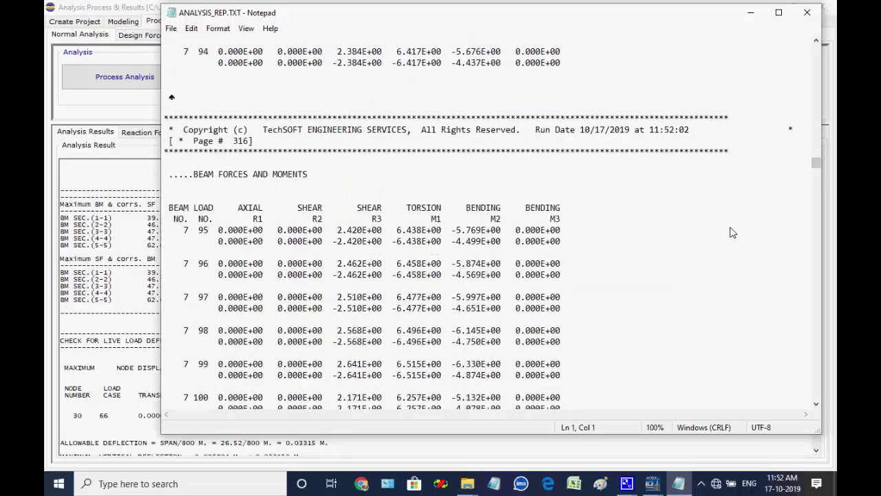
pyautogui.scroll(-20, 739, 236)
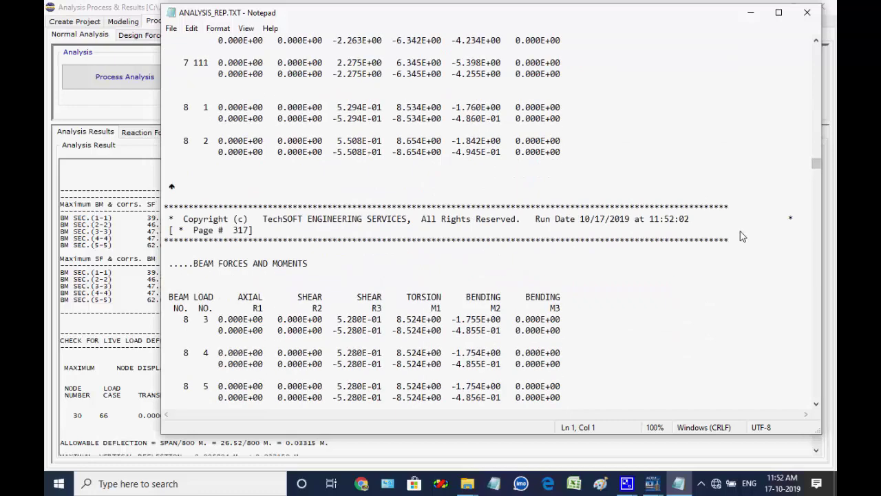
pyautogui.scroll(-20, 742, 237)
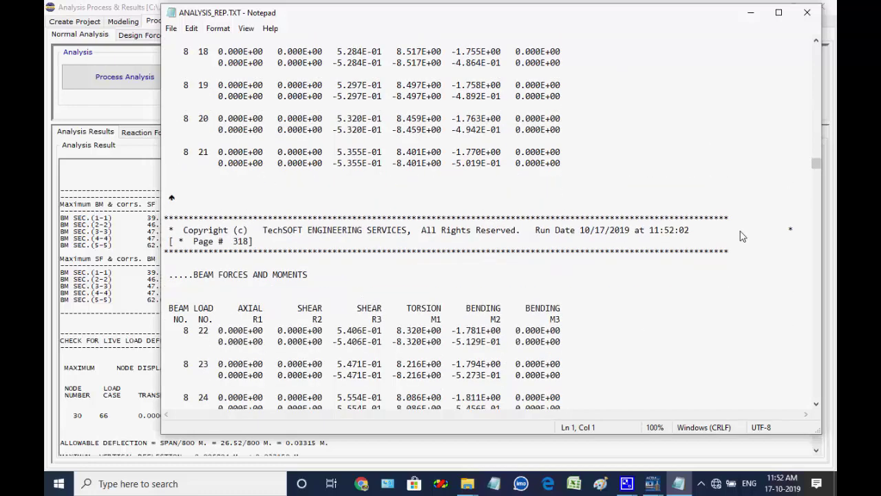
pyautogui.scroll(-7, 744, 236)
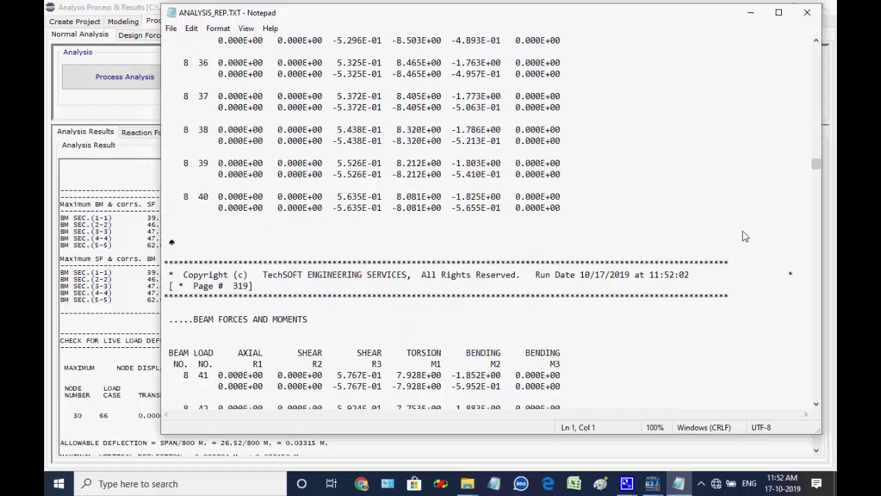
pyautogui.scroll(-20, 744, 236)
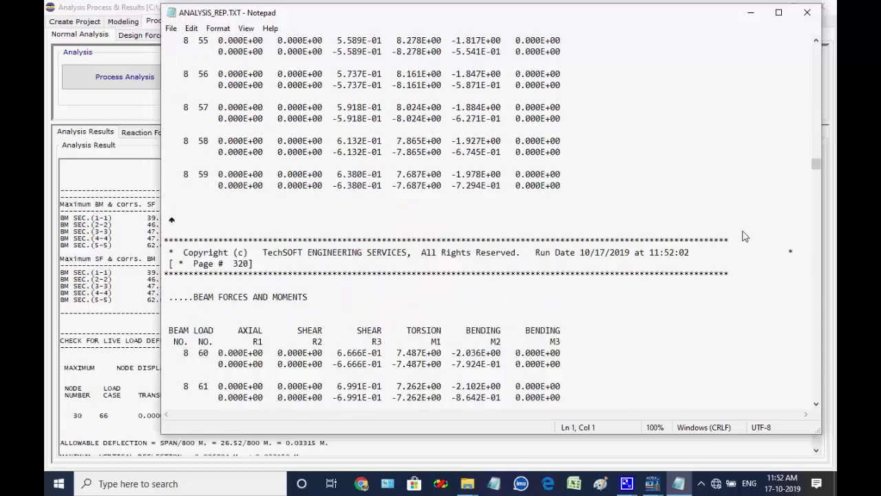
pyautogui.scroll(-20, 744, 237)
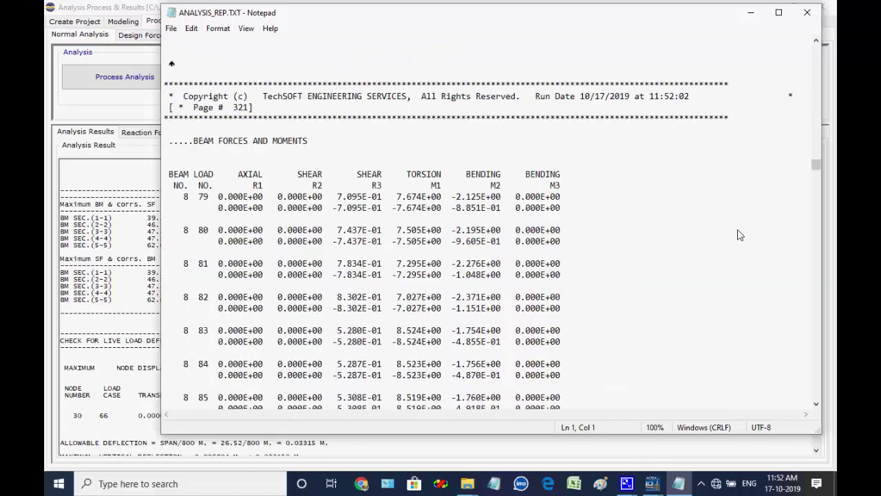
pyautogui.scroll(-20, 740, 234)
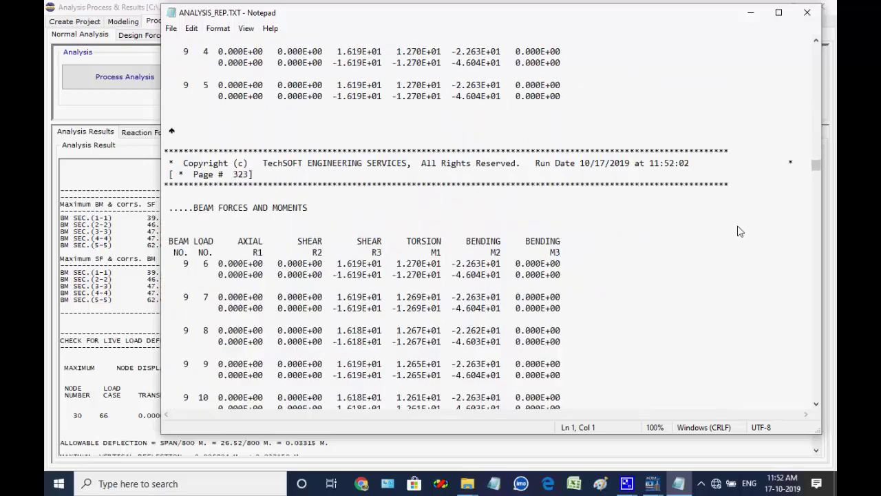
# Step: Examine the member maximum and minimum force values from all occurrences near the end of the analysis report
pyautogui.moveTo(817, 167); pyautogui.dragTo(818, 401)
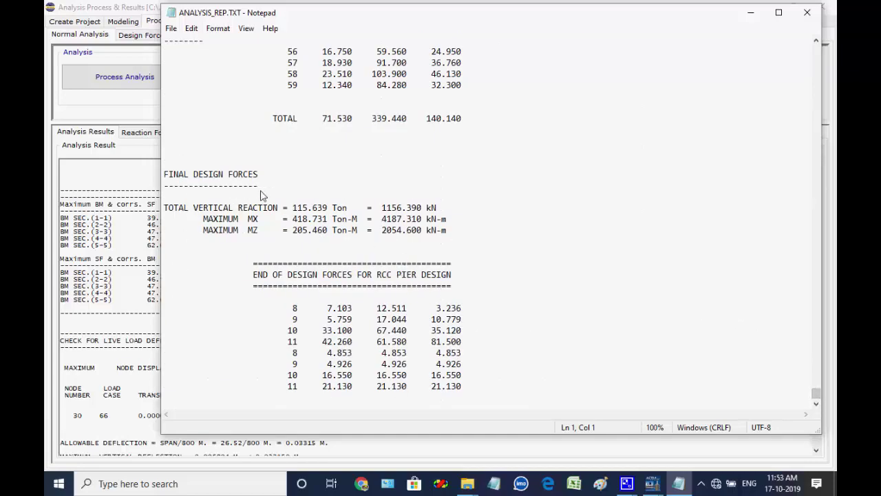
pyautogui.scroll(15, 264, 197)
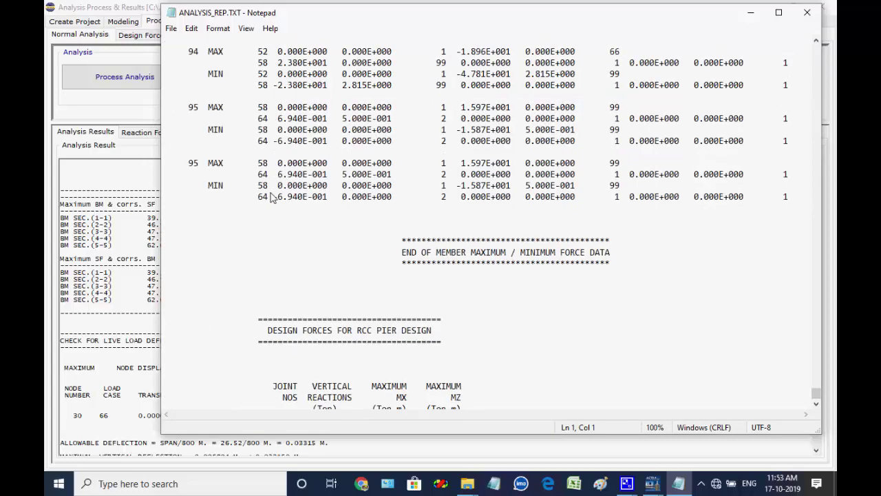
pyautogui.scroll(20, 272, 197)
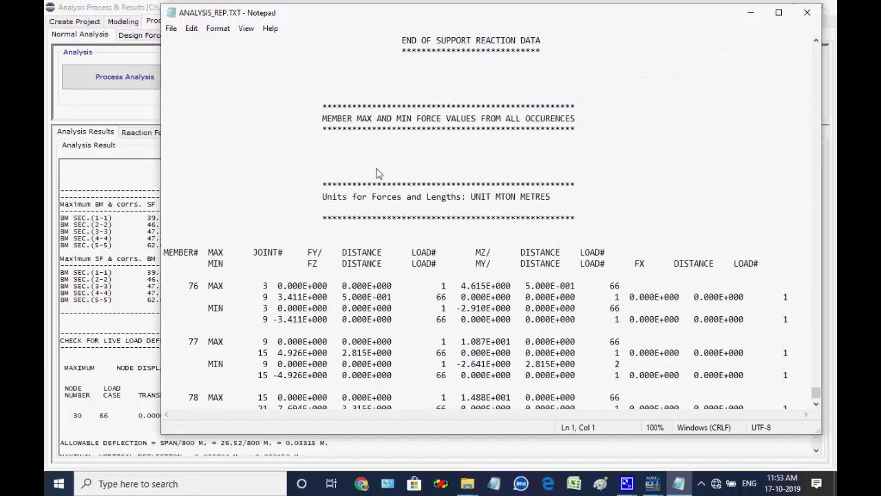
pyautogui.moveTo(323, 119); pyautogui.dragTo(585, 117)
# Step: Review the summary of maximum support forces and the overall time log that precedes it in the analysis report
pyautogui.scroll(10, 589, 152)
pyautogui.scroll(2, 591, 178)
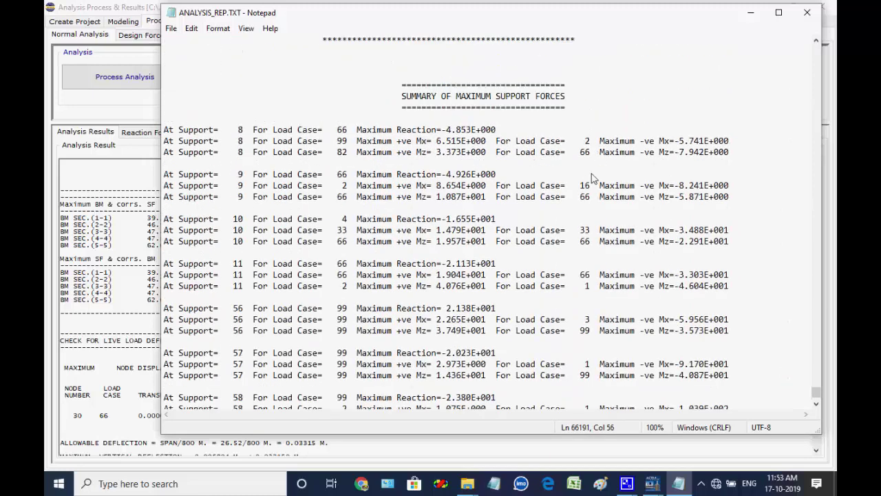
pyautogui.moveTo(402, 96); pyautogui.dragTo(574, 101)
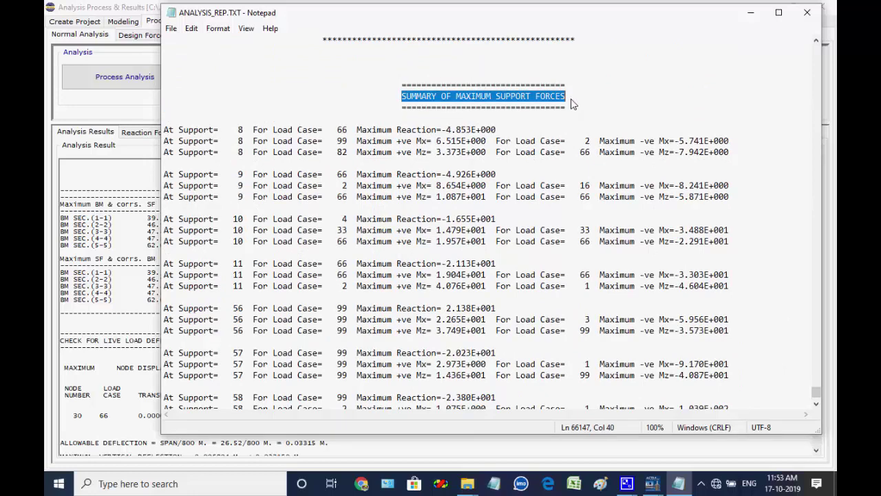
pyautogui.scroll(-1, 477, 244)
pyautogui.scroll(16, 479, 245)
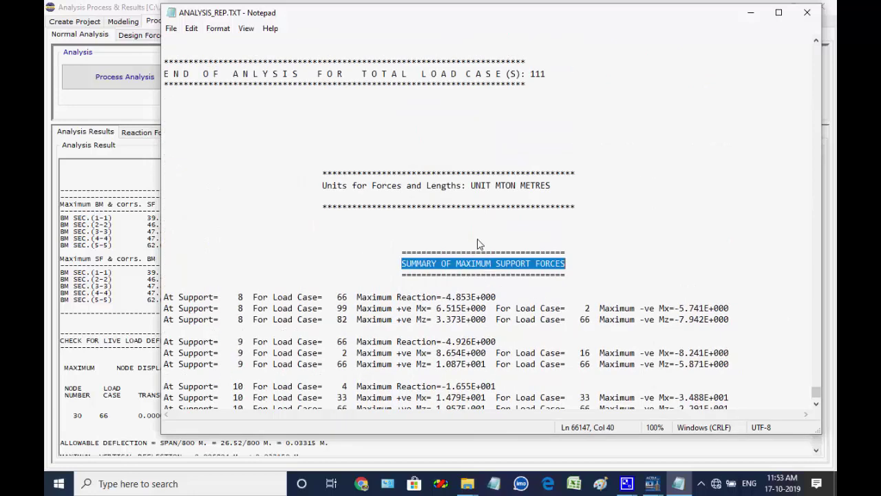
pyautogui.scroll(8, 481, 244)
pyautogui.scroll(-20, 480, 241)
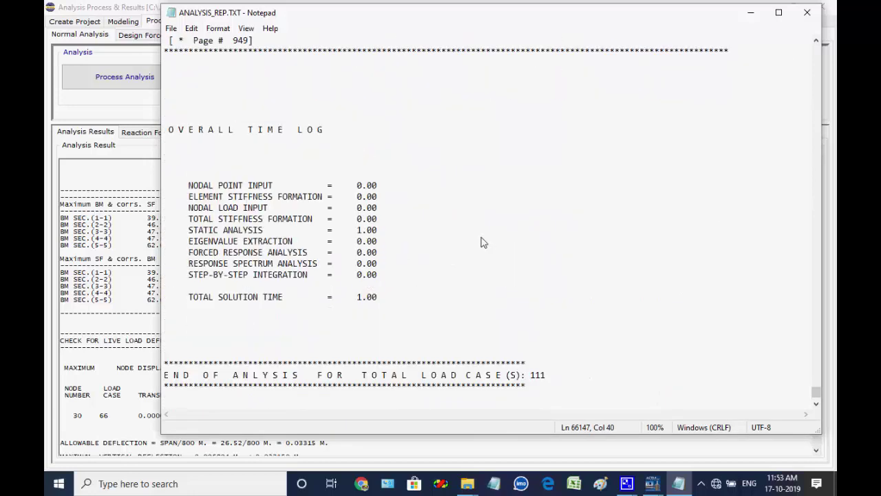
pyautogui.scroll(-9, 610, 247)
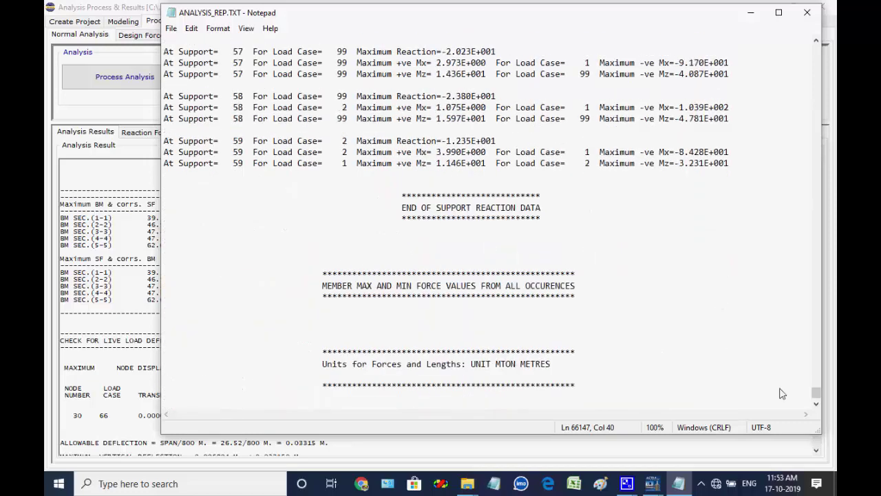
# Step: Check the left end, right end and final design forces for RCC pier design, and close the analysis report
pyautogui.moveTo(816, 392); pyautogui.dragTo(819, 406)
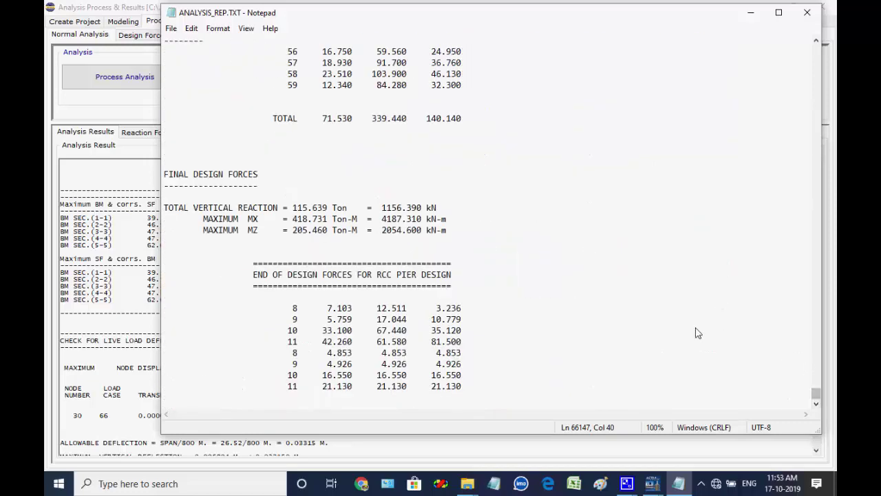
pyautogui.scroll(2, 606, 303)
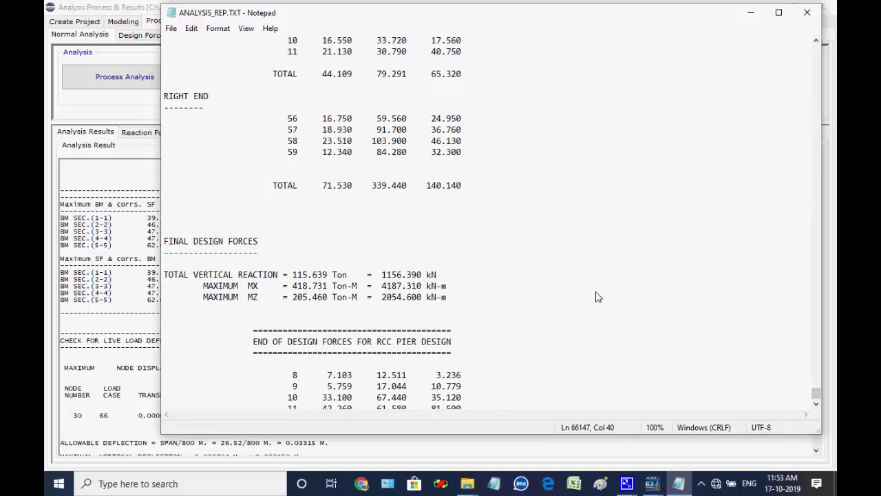
pyautogui.scroll(3, 598, 297)
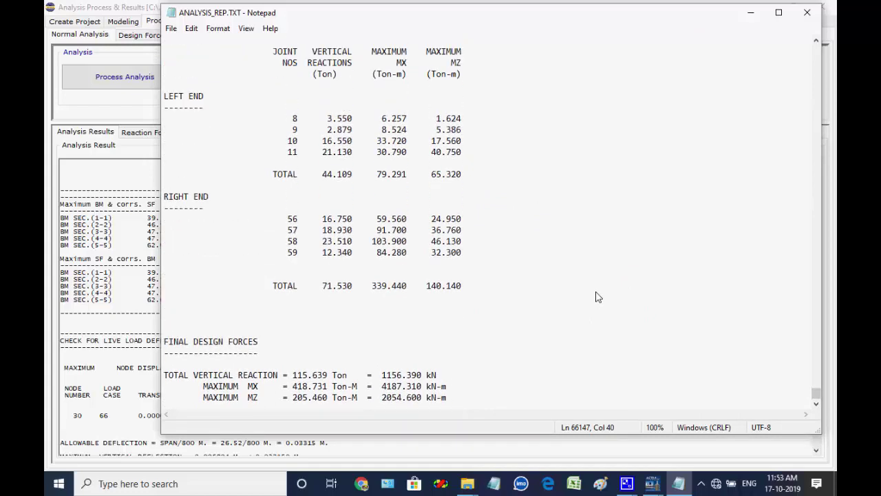
pyautogui.scroll(2, 598, 297)
pyautogui.scroll(-1, 597, 297)
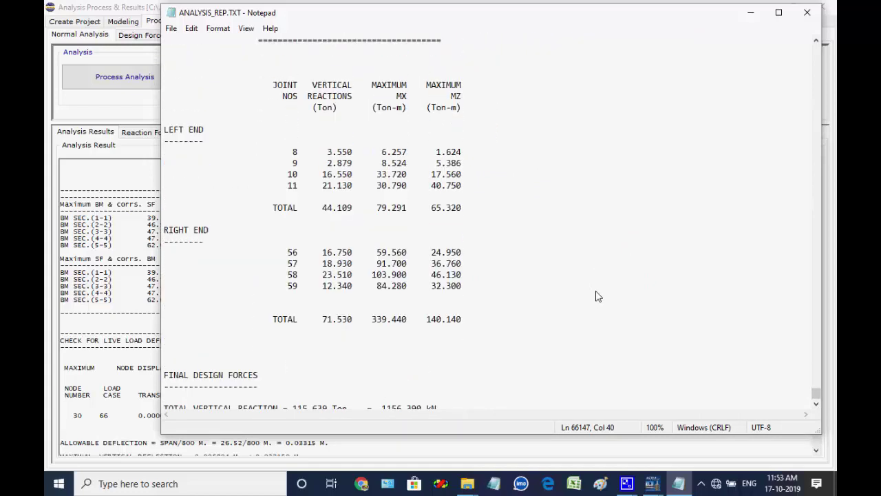
pyautogui.scroll(15, 598, 296)
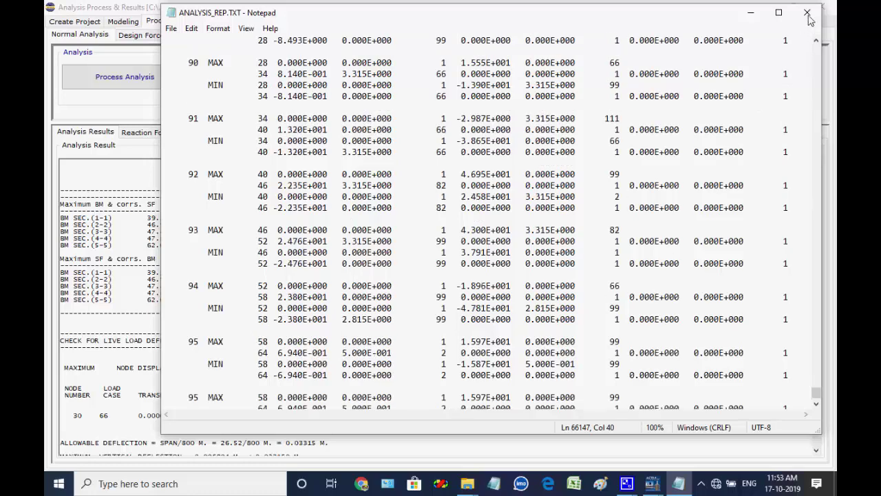
pyautogui.click(808, 13)
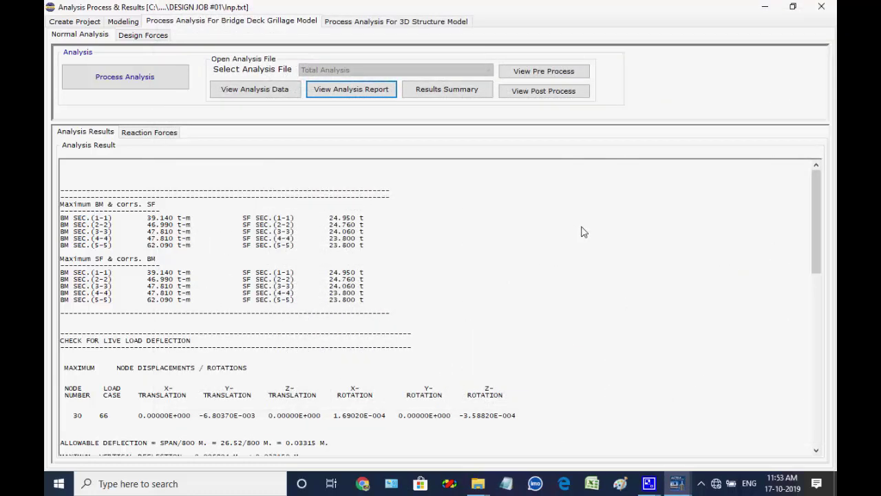
# Step: Open the results summary and check the allowable deflection and node displacements for the left side outer long girder
pyautogui.click(471, 92)
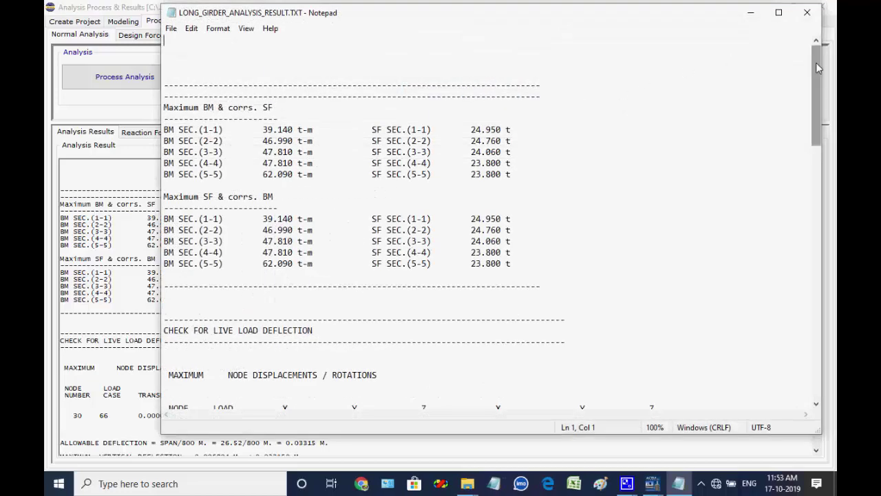
pyautogui.moveTo(816, 67); pyautogui.dragTo(811, 246)
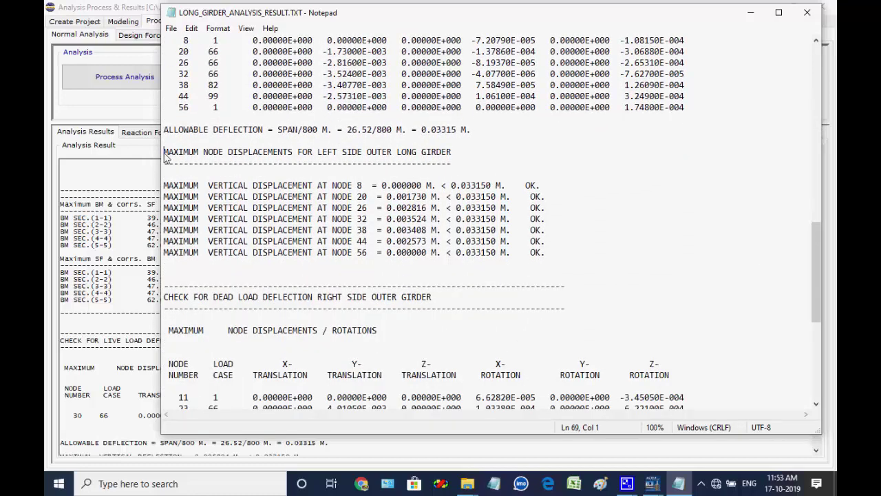
pyautogui.click(166, 120)
pyautogui.moveTo(164, 129); pyautogui.dragTo(477, 131)
pyautogui.click(470, 152)
# Step: Check the dead load deflection of the right side outer girder and the closing note on longitudinal camber
pyautogui.scroll(-8, 537, 282)
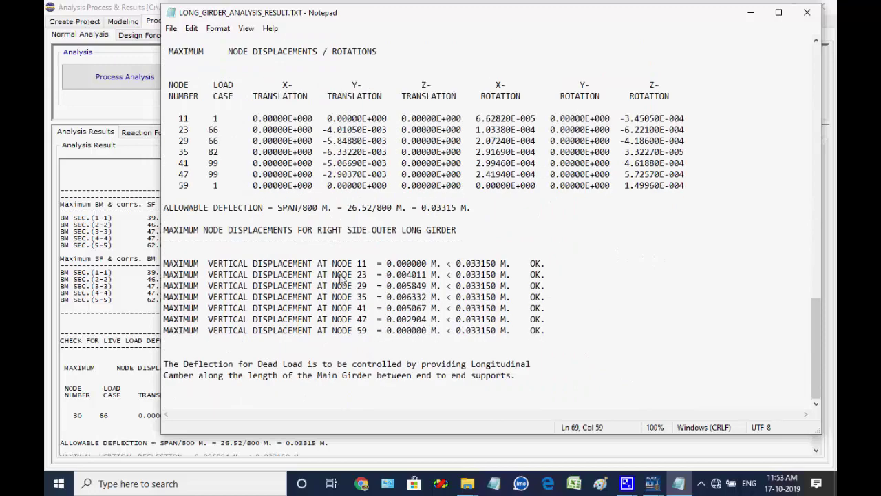
pyautogui.scroll(3, 408, 315)
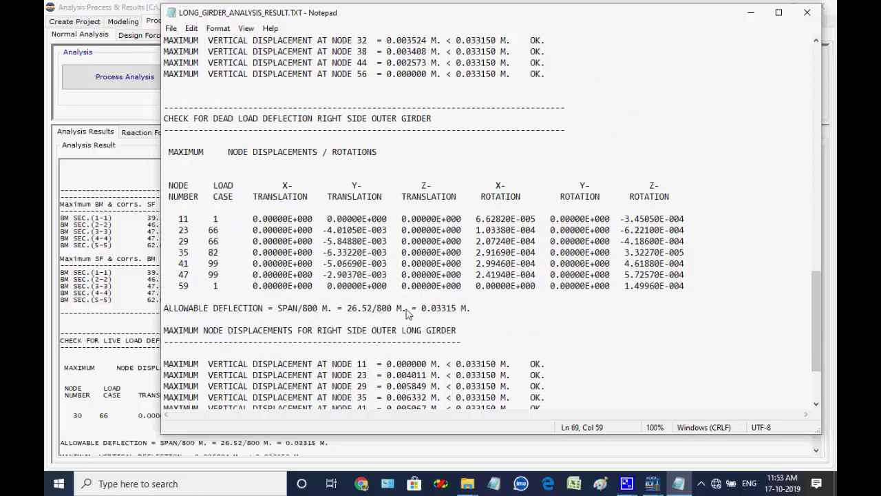
pyautogui.scroll(-1, 366, 218)
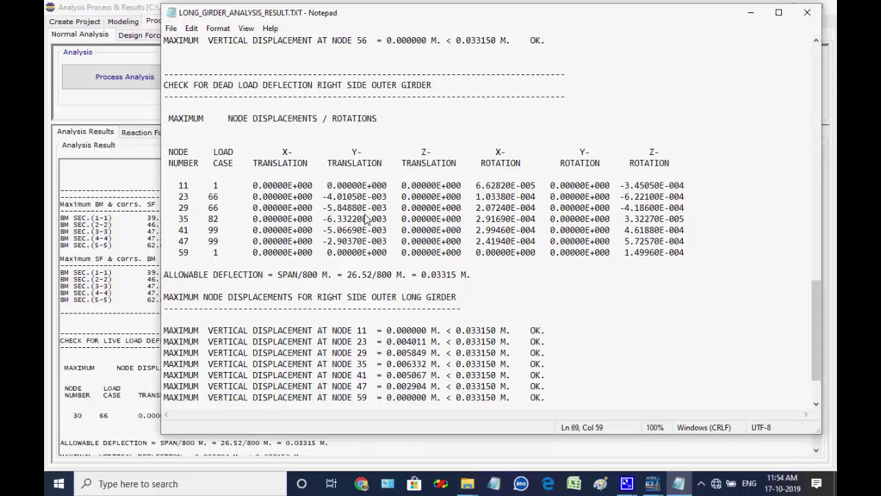
pyautogui.scroll(-2, 366, 218)
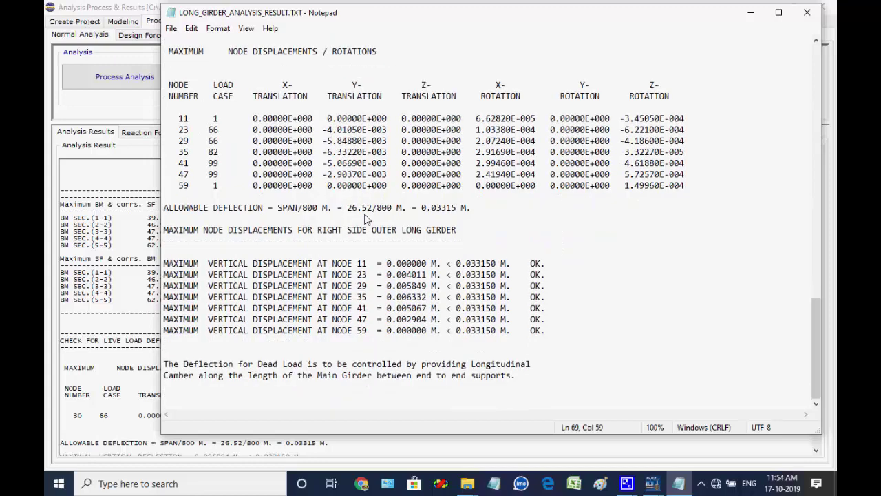
# Step: Review the dead load deflection check for the left side outer girder and the live load deflection check above it
pyautogui.scroll(18, 367, 218)
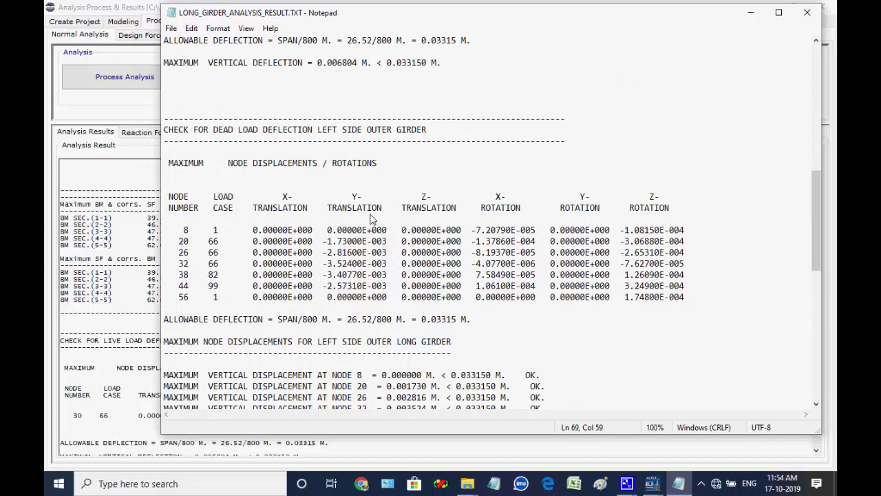
pyautogui.scroll(1, 370, 218)
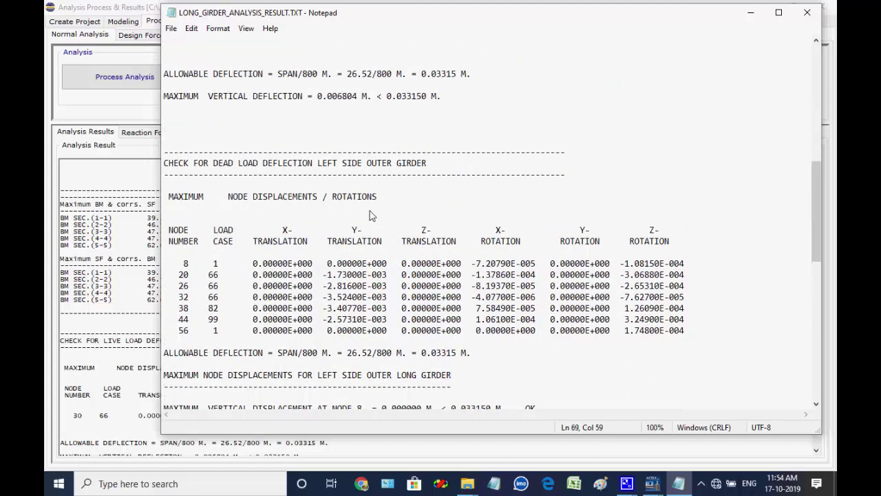
pyautogui.moveTo(318, 165); pyautogui.dragTo(430, 171)
pyautogui.click(434, 170)
pyautogui.scroll(1, 425, 173)
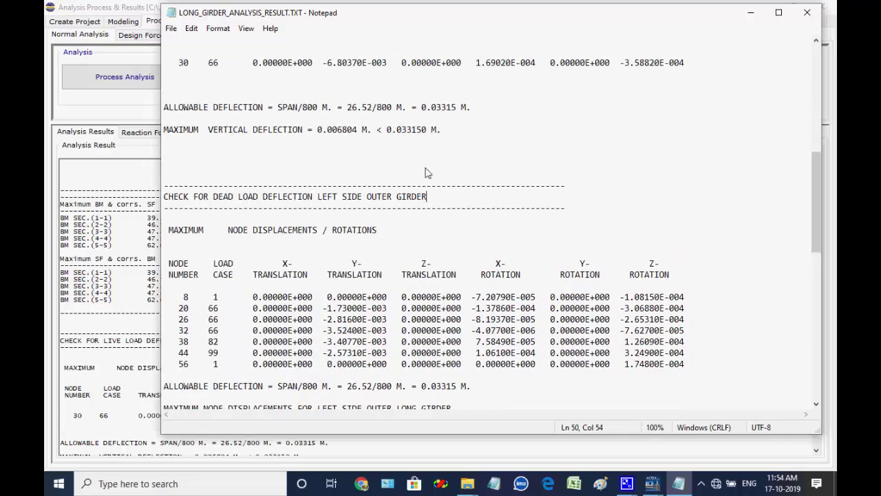
pyautogui.scroll(7, 425, 173)
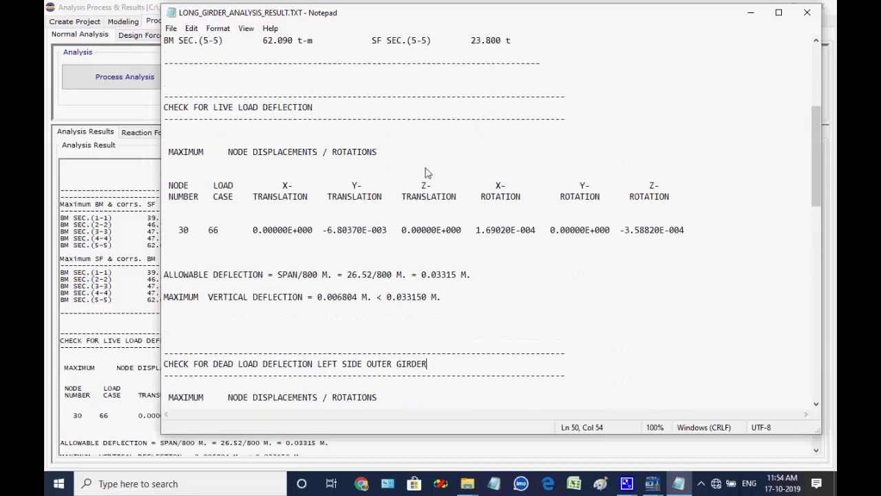
# Step: Close the long girder results summary and look through the analysis results in the design forces section down to the longitudinal camber note
pyautogui.scroll(5, 427, 172)
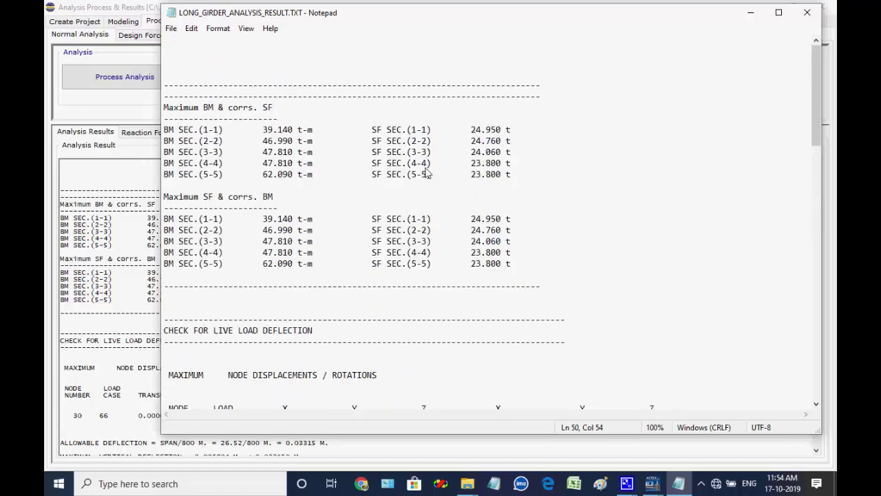
pyautogui.click(805, 14)
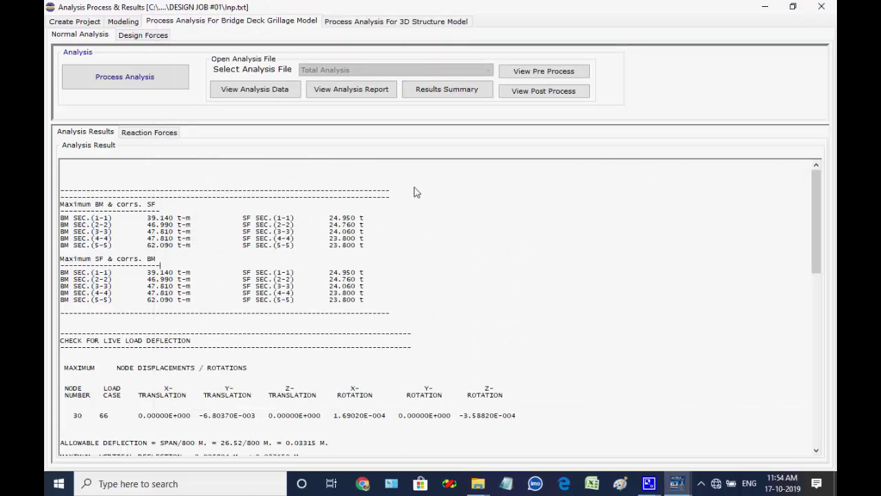
pyautogui.click(150, 36)
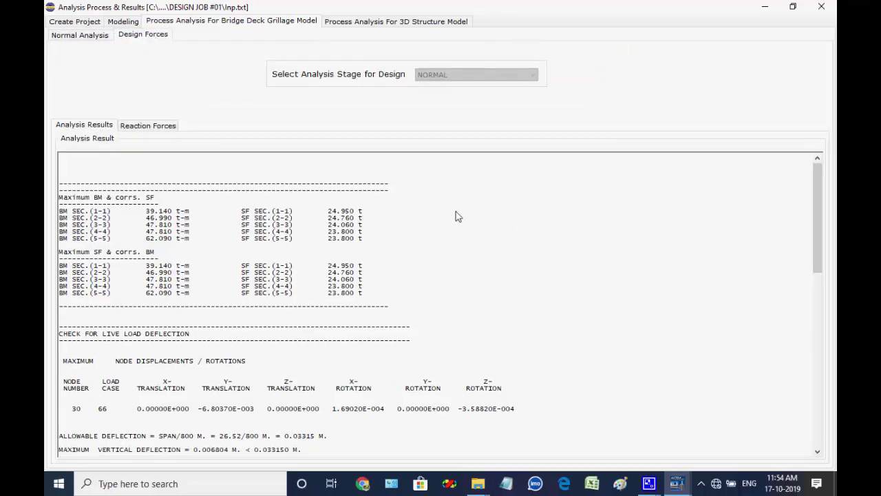
pyautogui.scroll(-20, 455, 216)
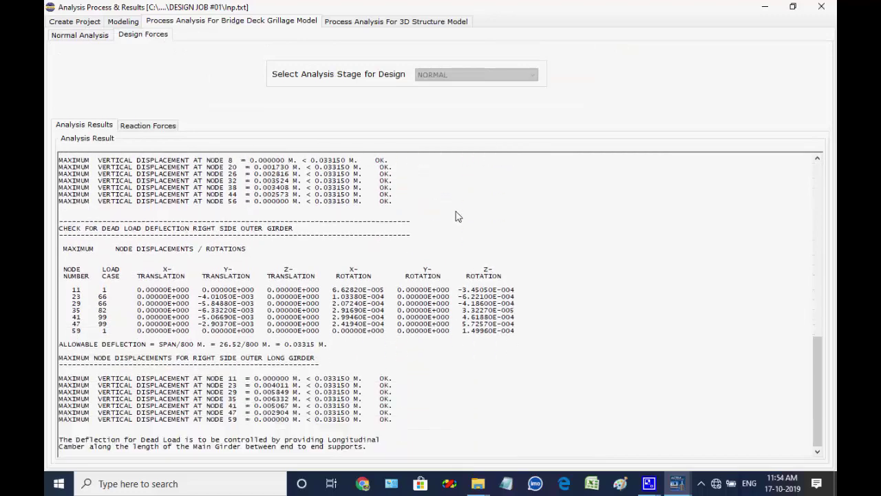
pyautogui.scroll(10, 451, 212)
# Step: Review the reaction forces: the DL, SIDL and LL support reactions and the maximum design forces for bearings
pyautogui.click(163, 130)
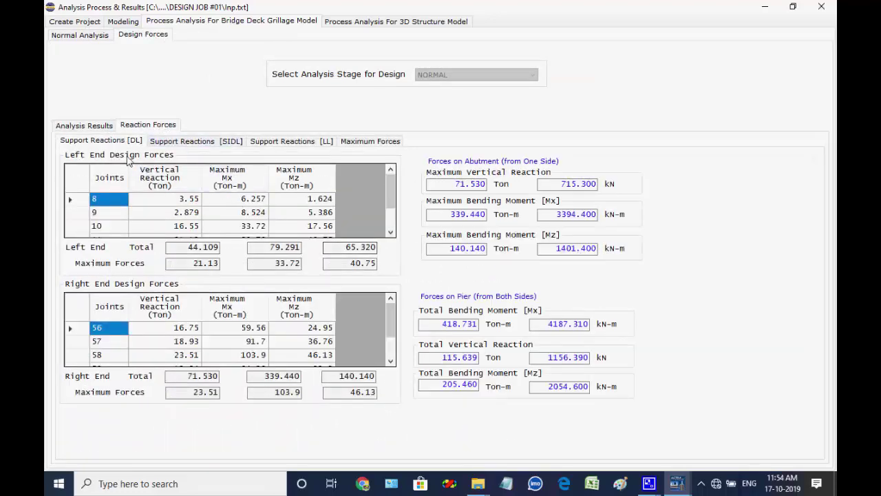
pyautogui.click(169, 142)
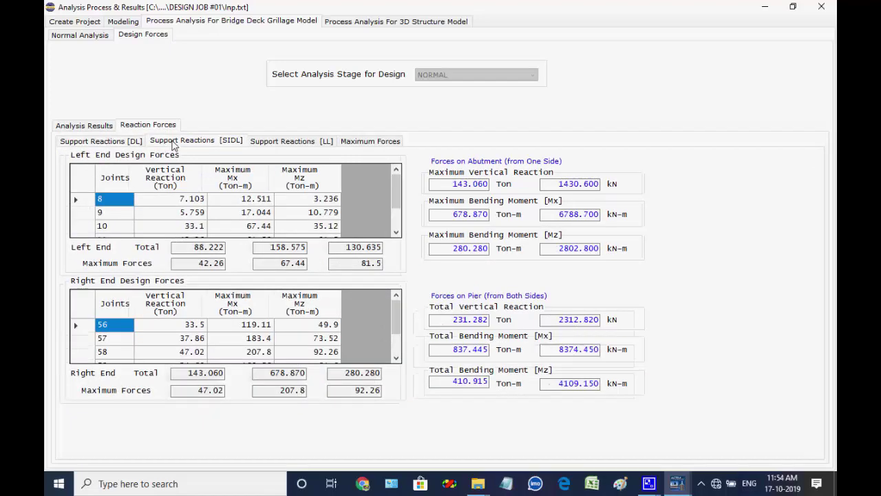
pyautogui.click(270, 142)
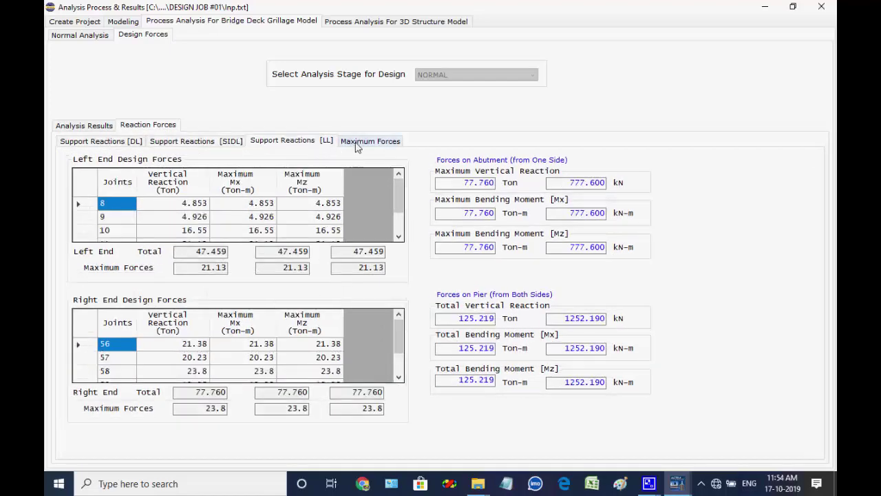
pyautogui.click(357, 142)
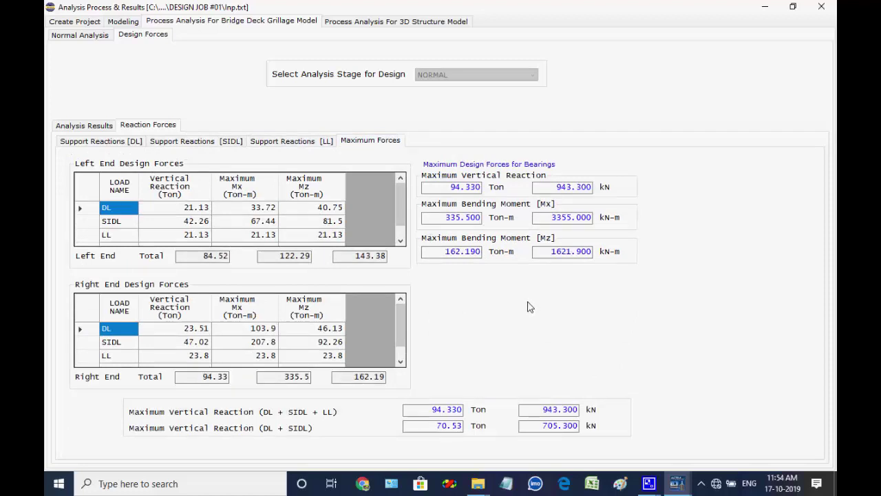
# Step: Close the analysis process and results window without saving the input data file
pyautogui.click(821, 7)
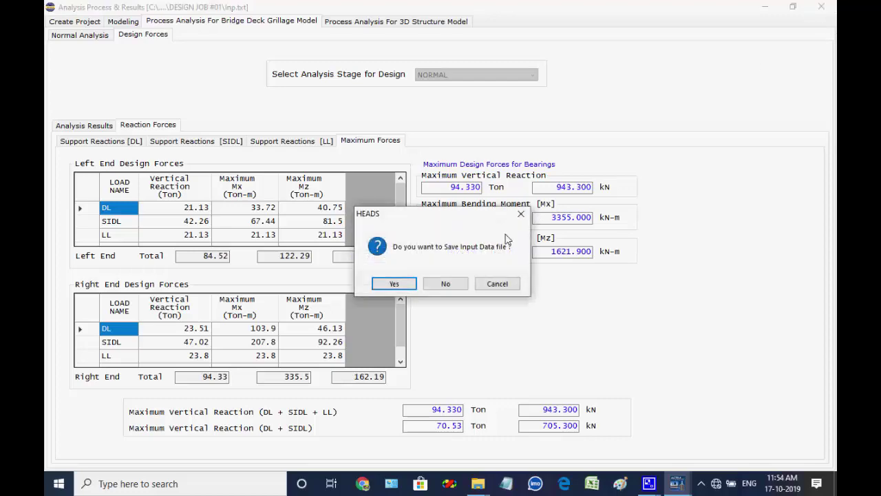
pyautogui.click(447, 284)
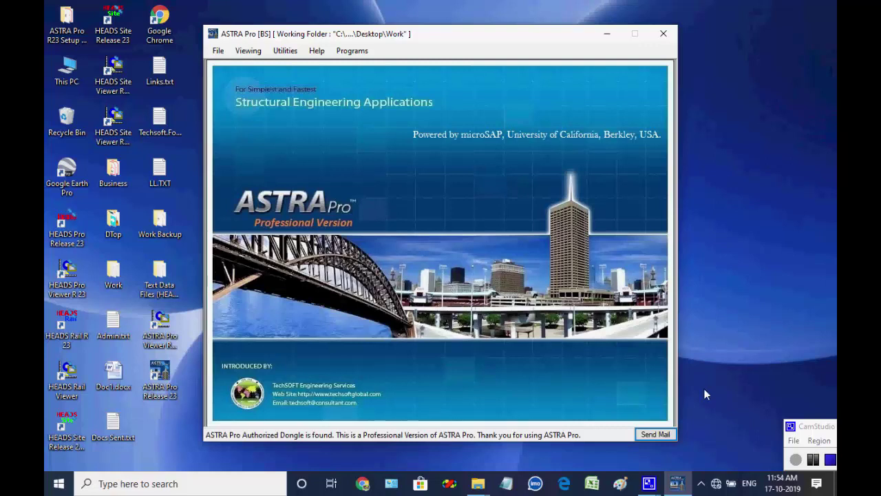